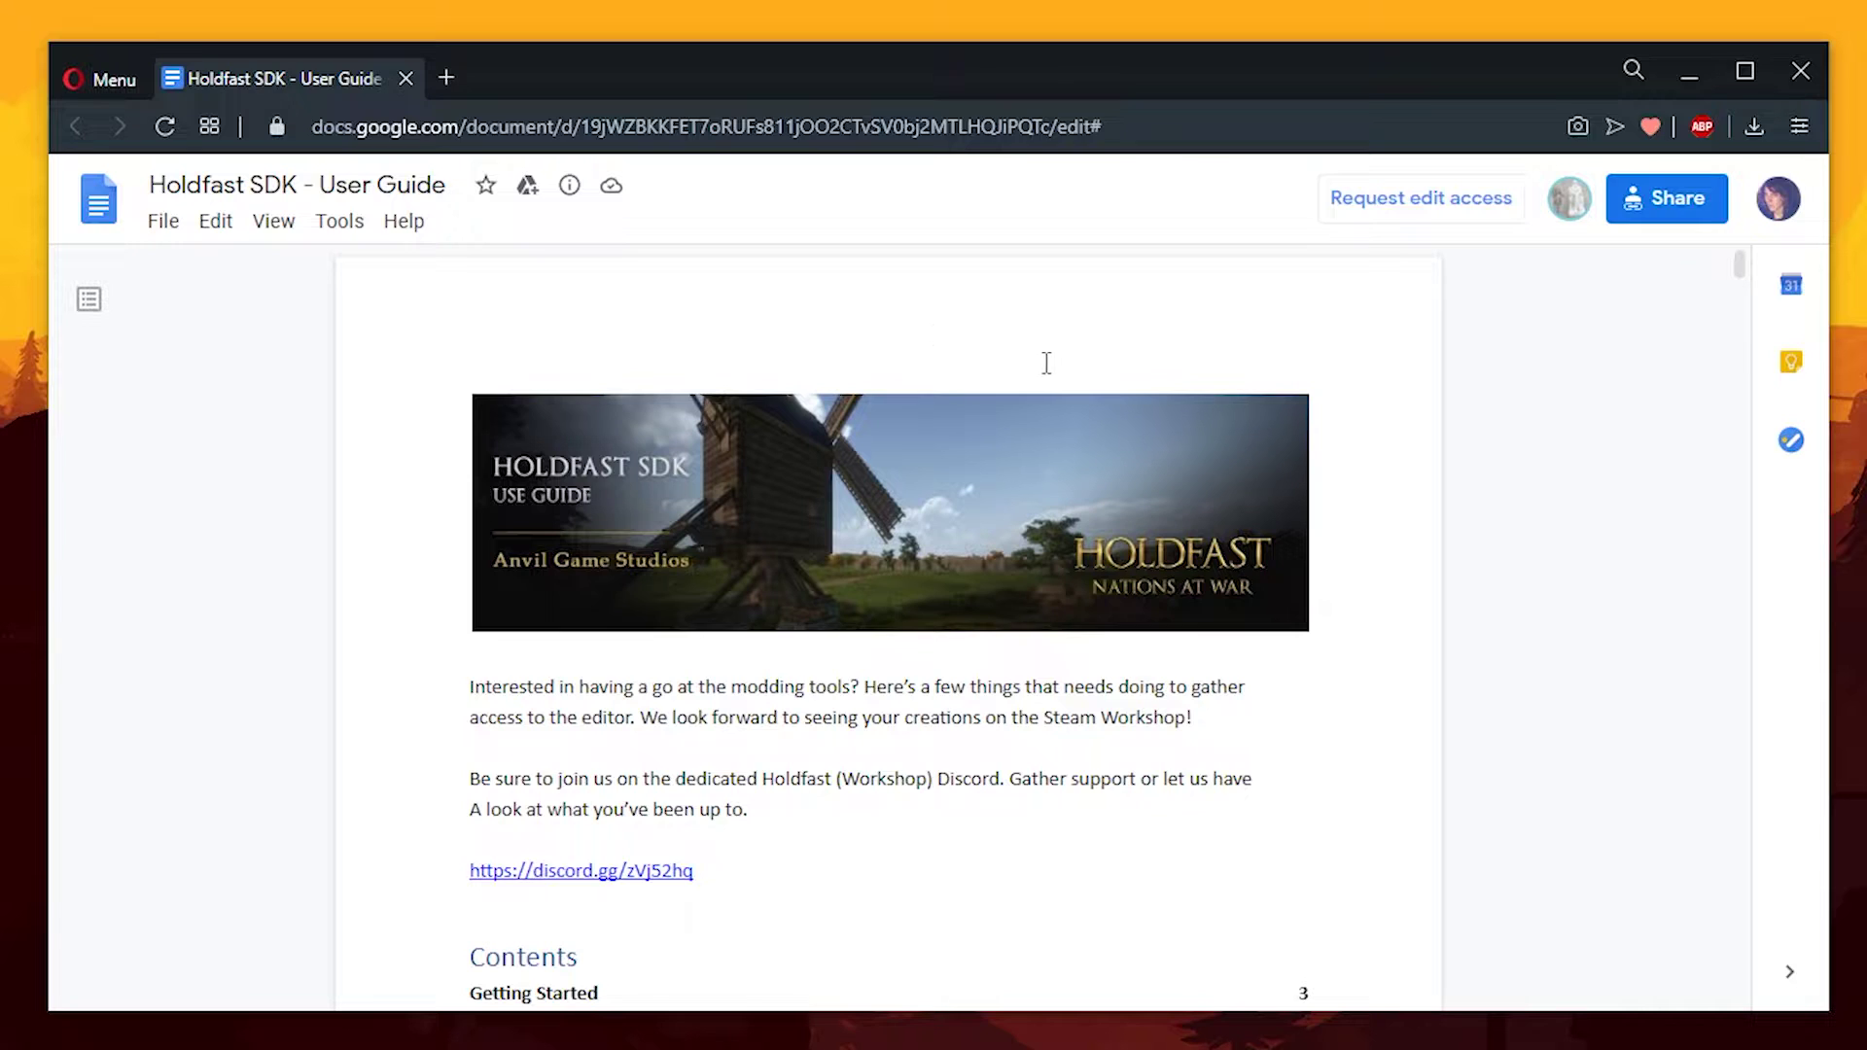
Step: Scroll the guide to Getting Started, preview the Unity 2018.4.11f1 download link, and continue to step 3
{"action": "scroll", "coordinate": [1046, 359], "scroll_direction": "down", "scroll_amount": 2}
{"action": "scroll", "coordinate": [660, 470], "scroll_direction": "down", "scroll_amount": 20}
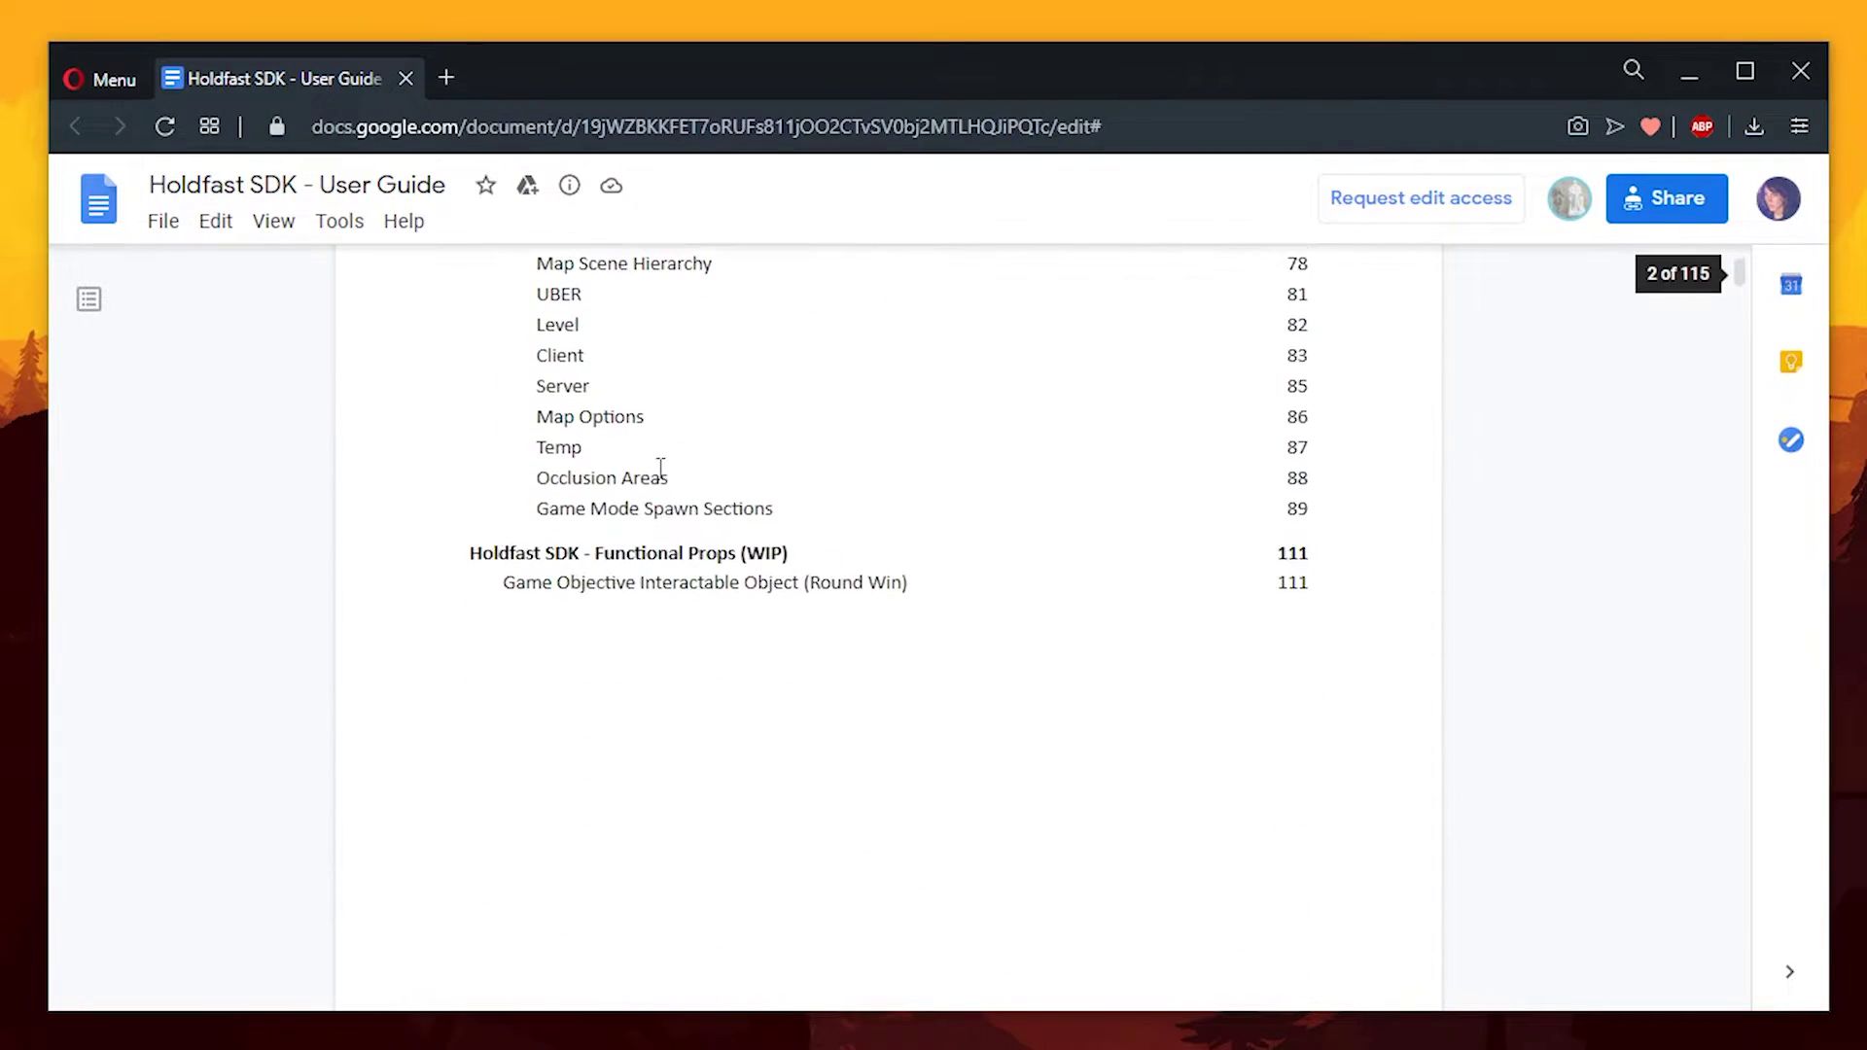
{"action": "scroll", "coordinate": [660, 469], "scroll_direction": "down", "scroll_amount": 12}
{"action": "scroll", "coordinate": [658, 466], "scroll_direction": "up", "scroll_amount": 5}
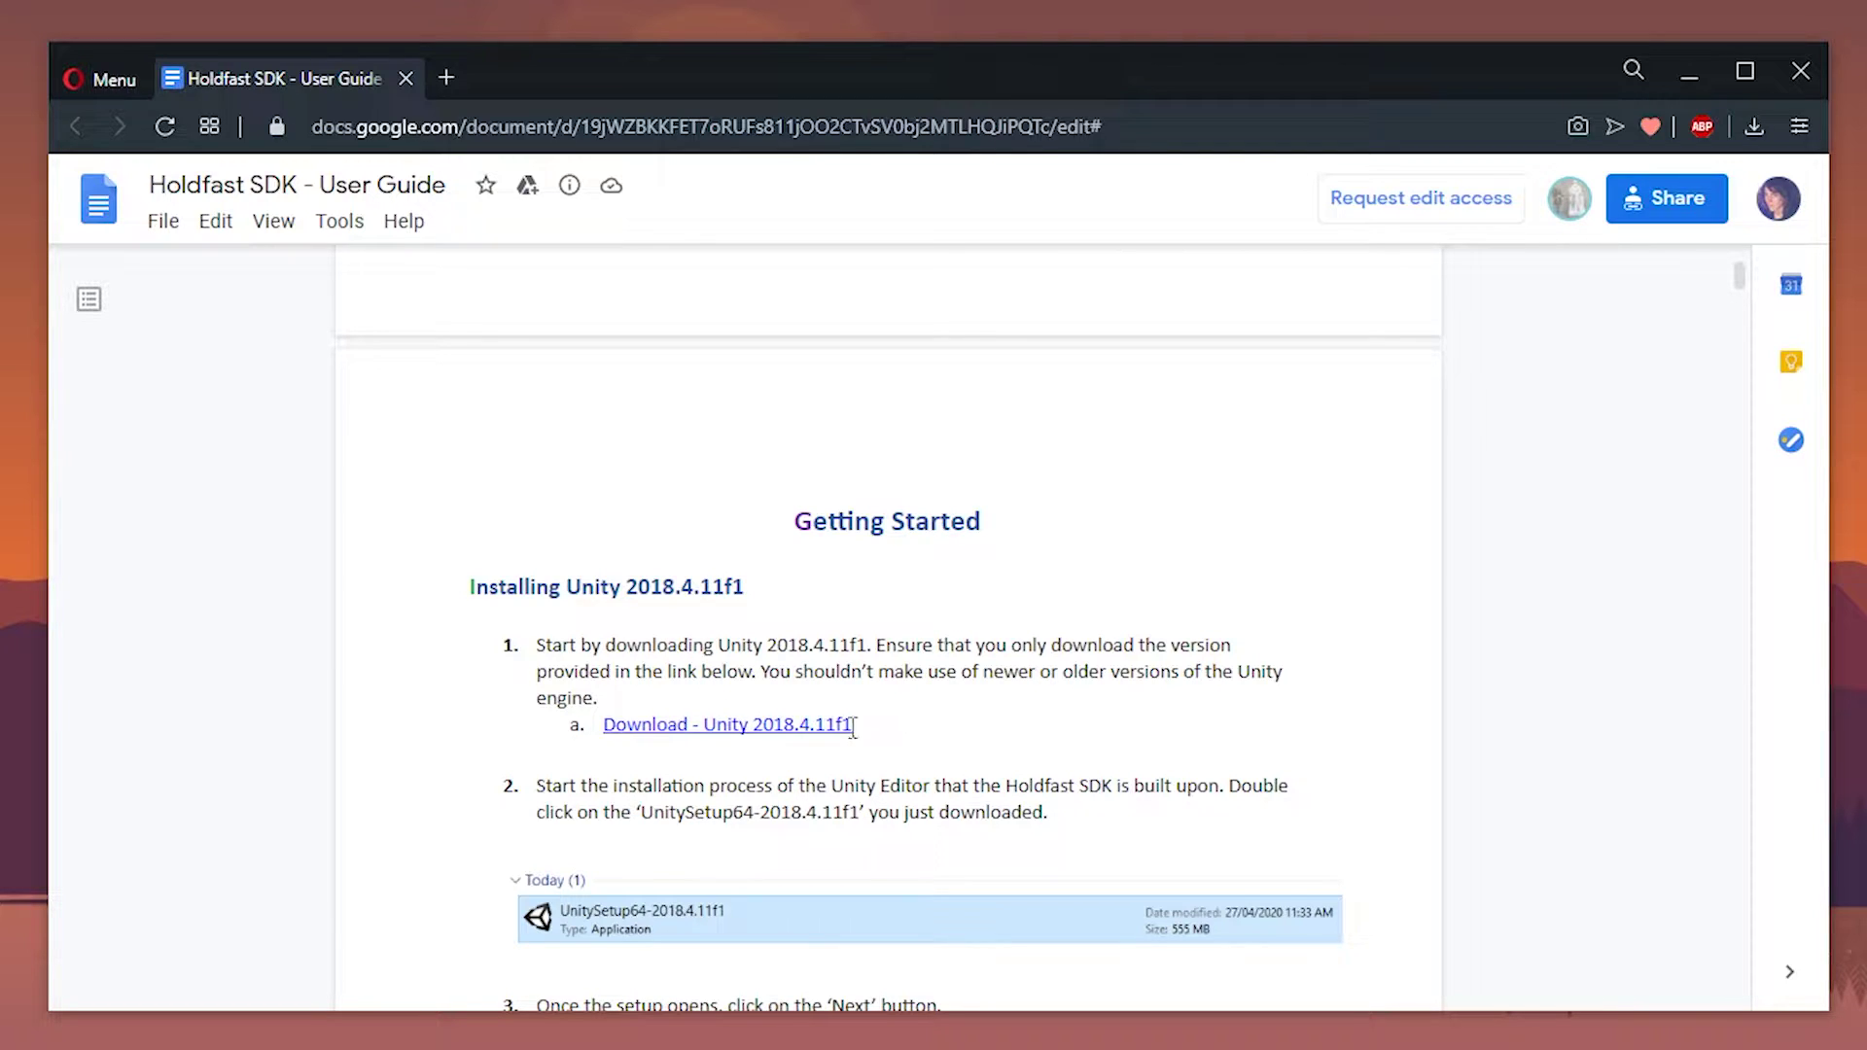
{"action": "left_click", "coordinate": [631, 725]}
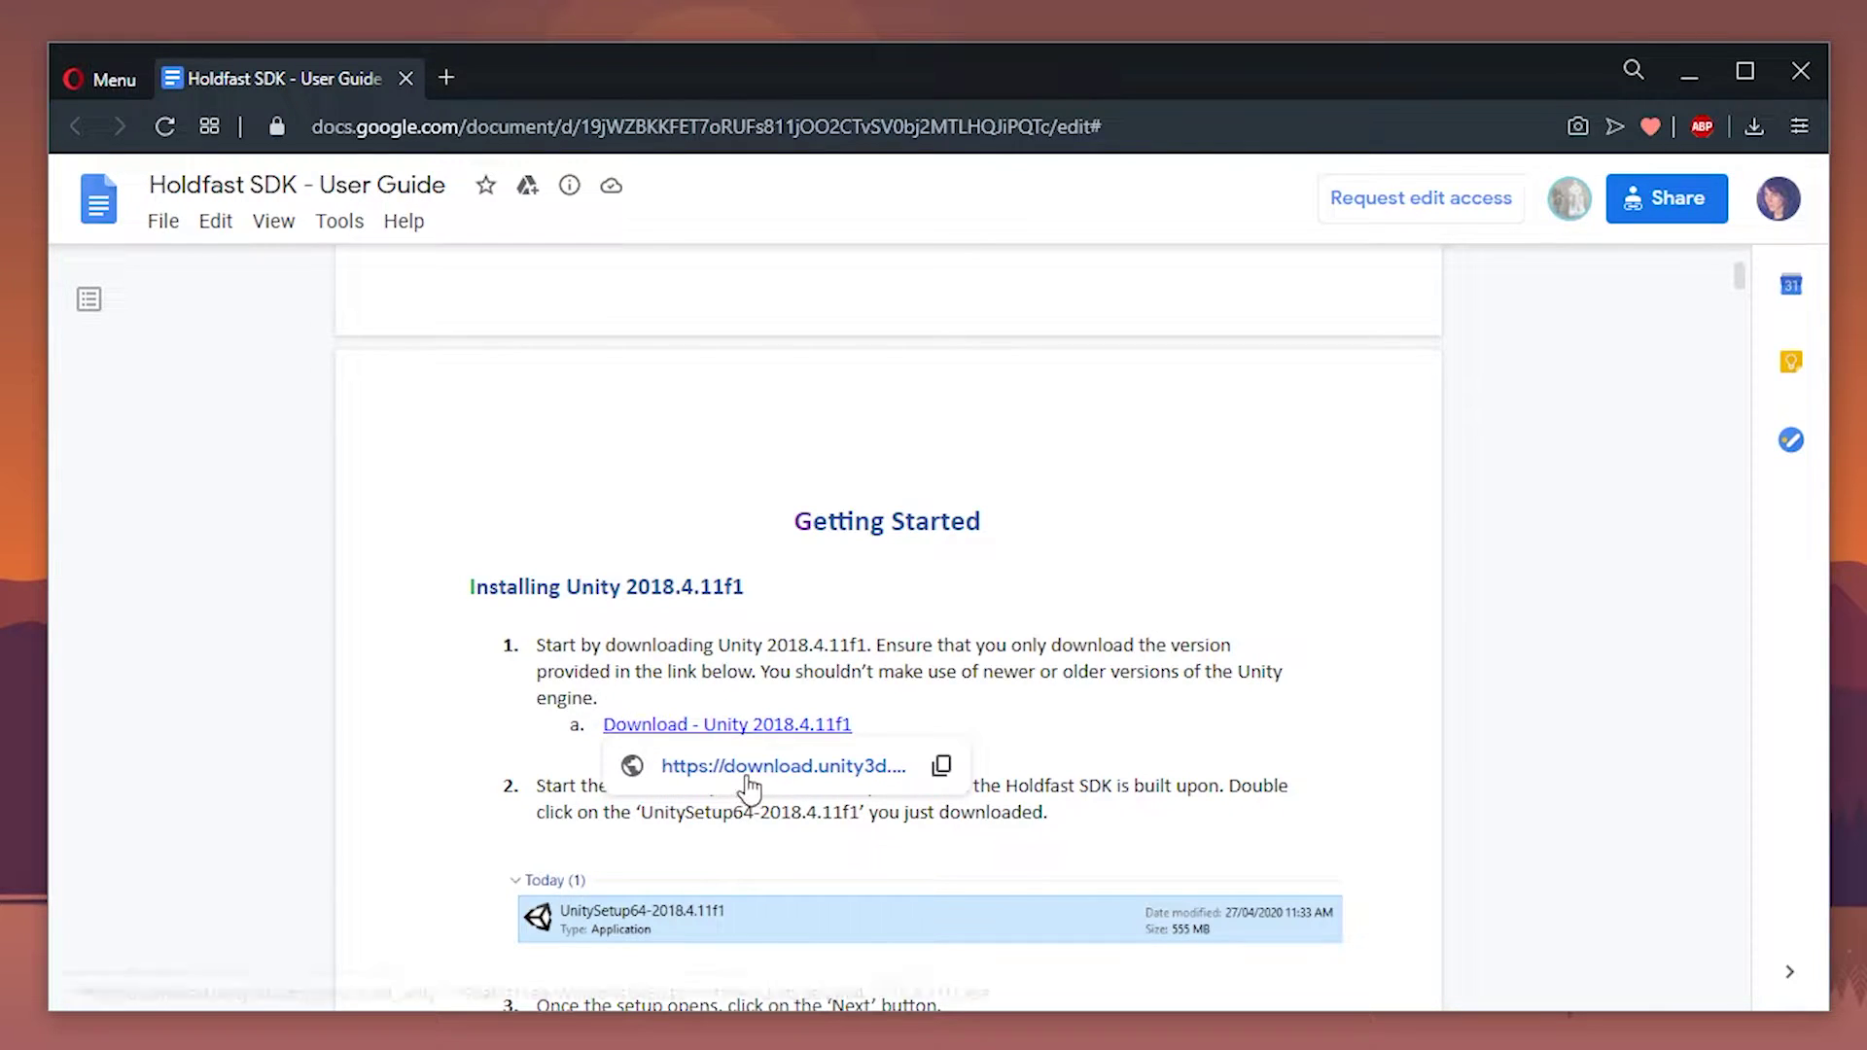
{"action": "left_click", "coordinate": [1203, 636]}
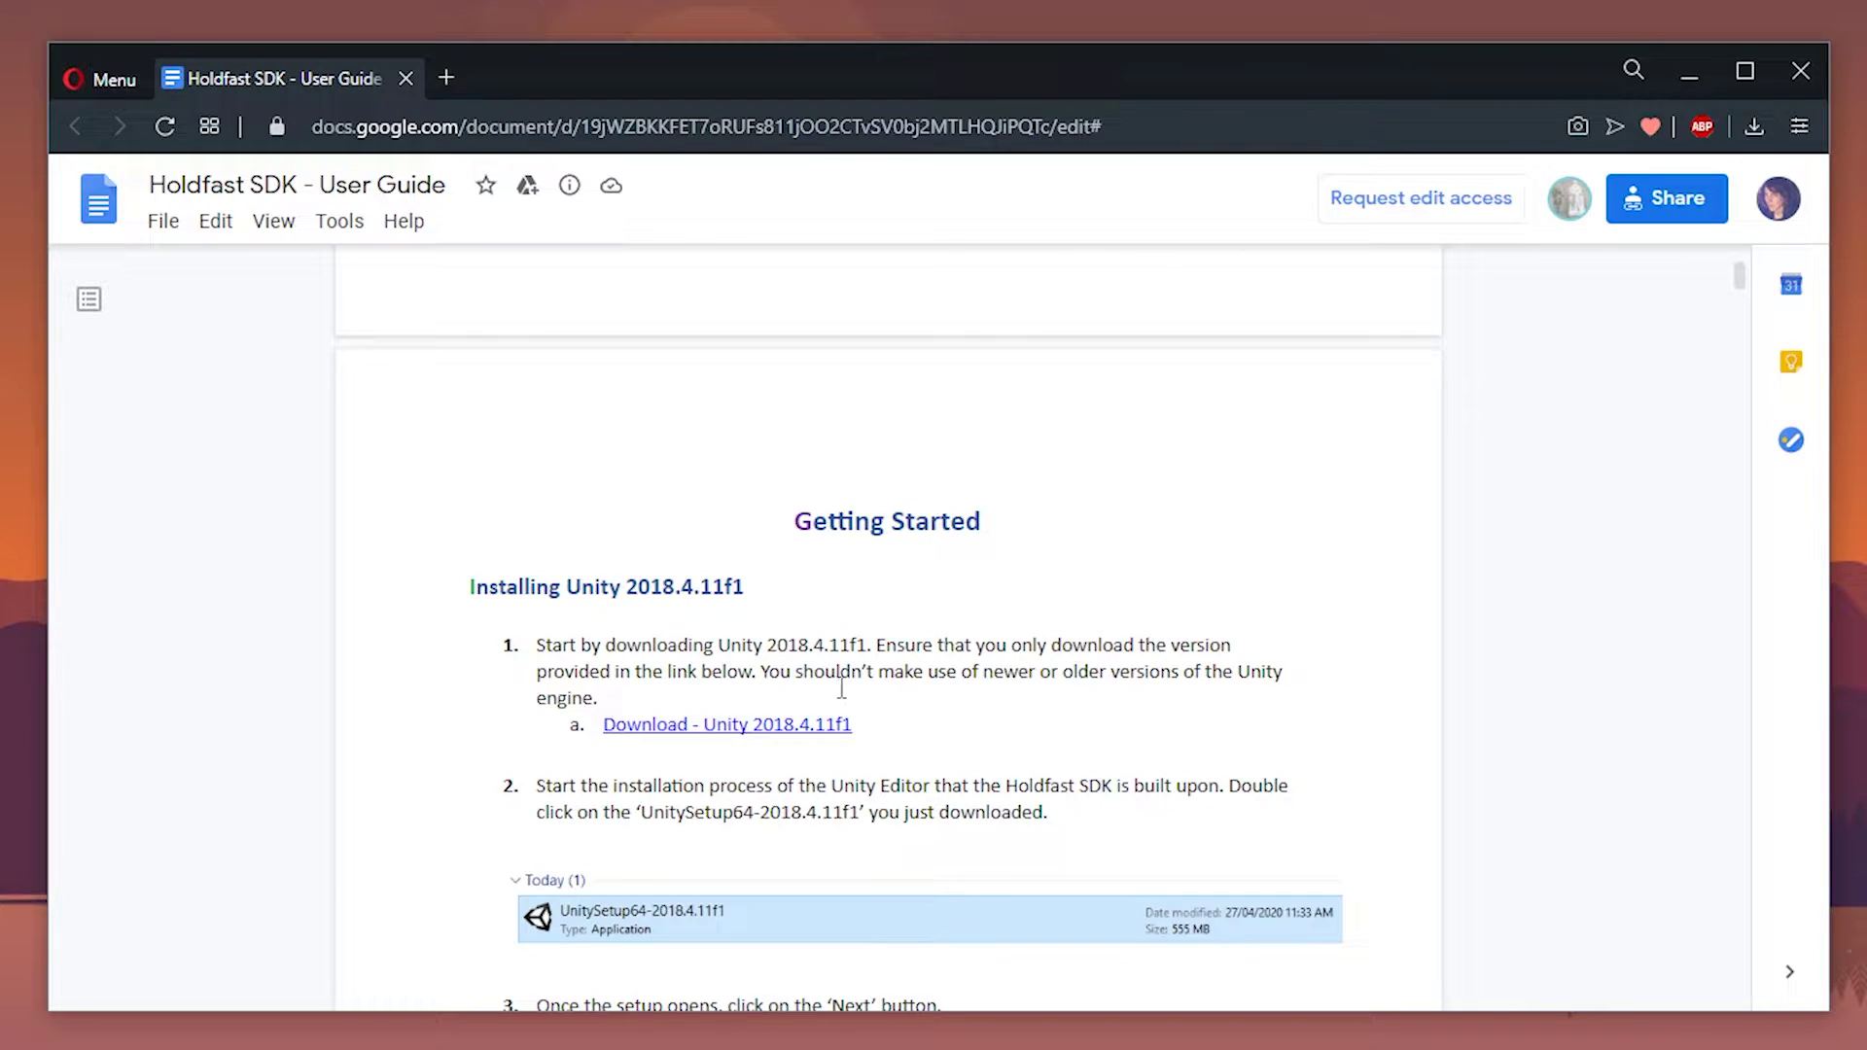
{"action": "scroll", "coordinate": [902, 681], "scroll_direction": "down", "scroll_amount": 5}
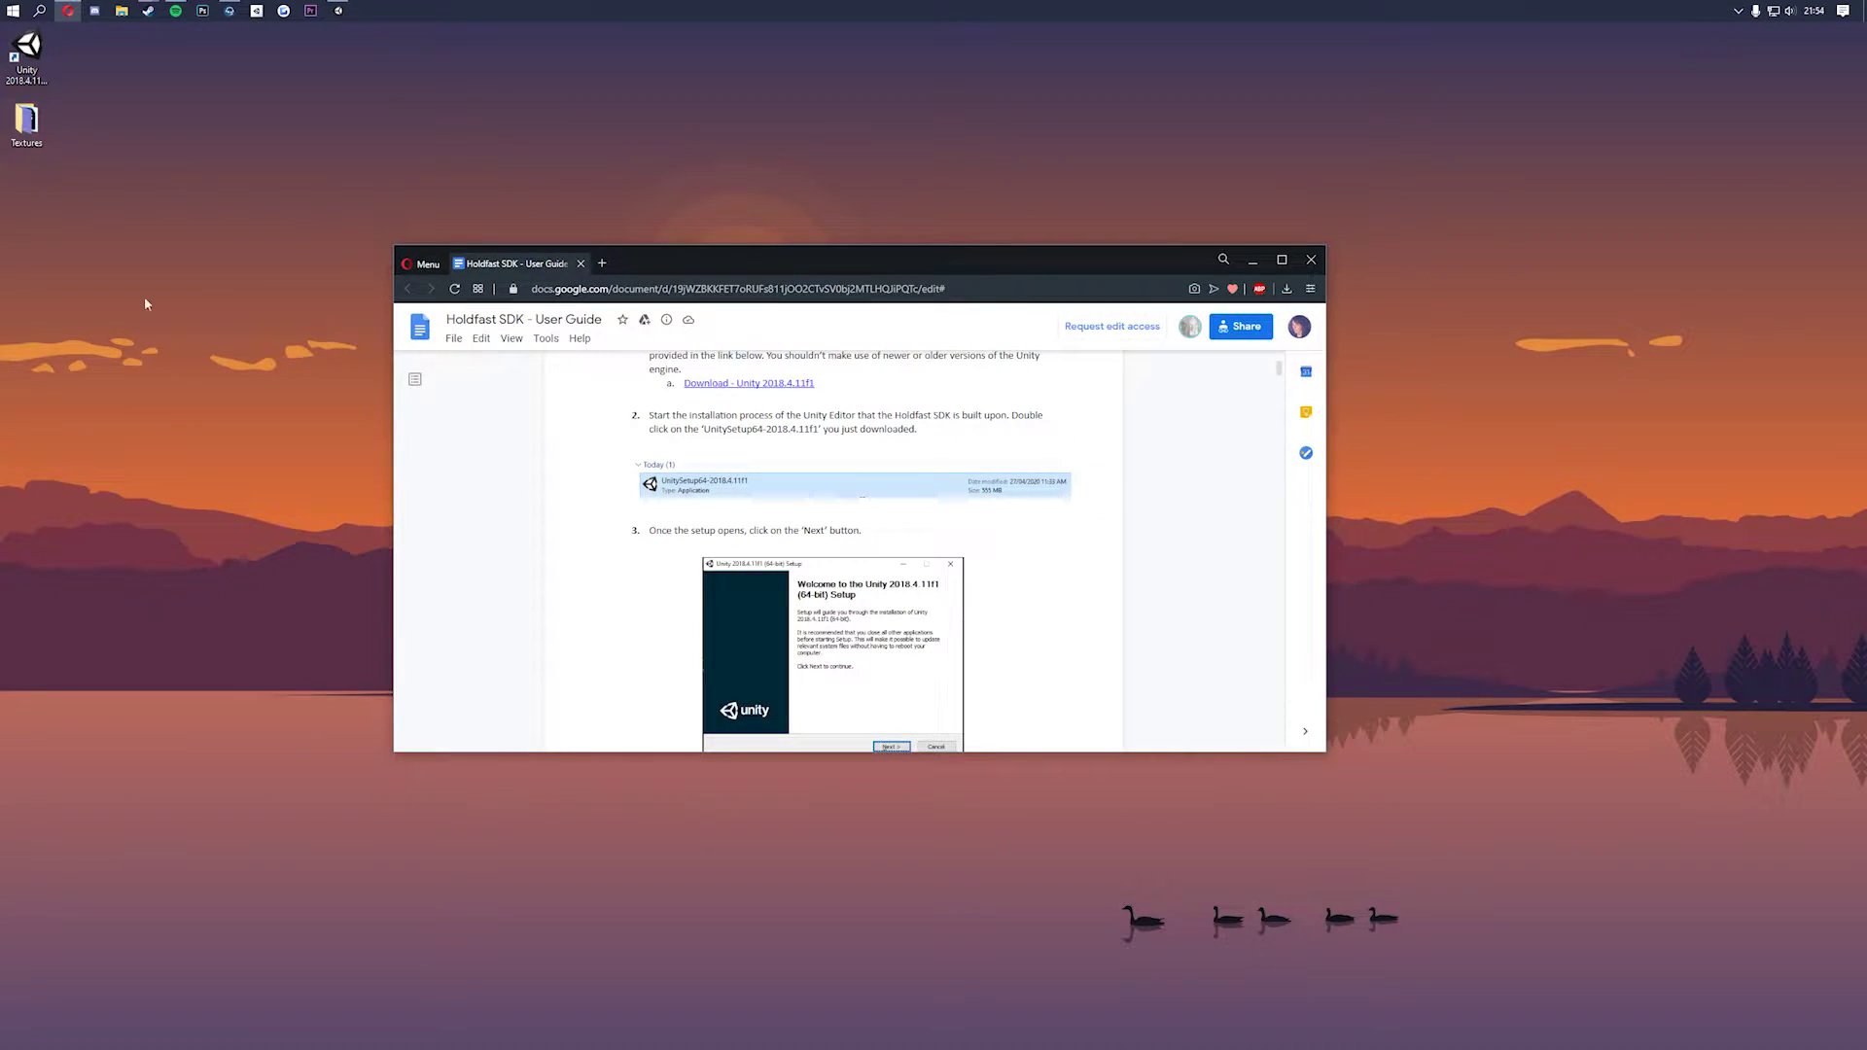
Step: Bring the Steam window to the front, showing the Holdfast: Nations At War - SDK page
{"action": "left_click", "coordinate": [46, 62]}
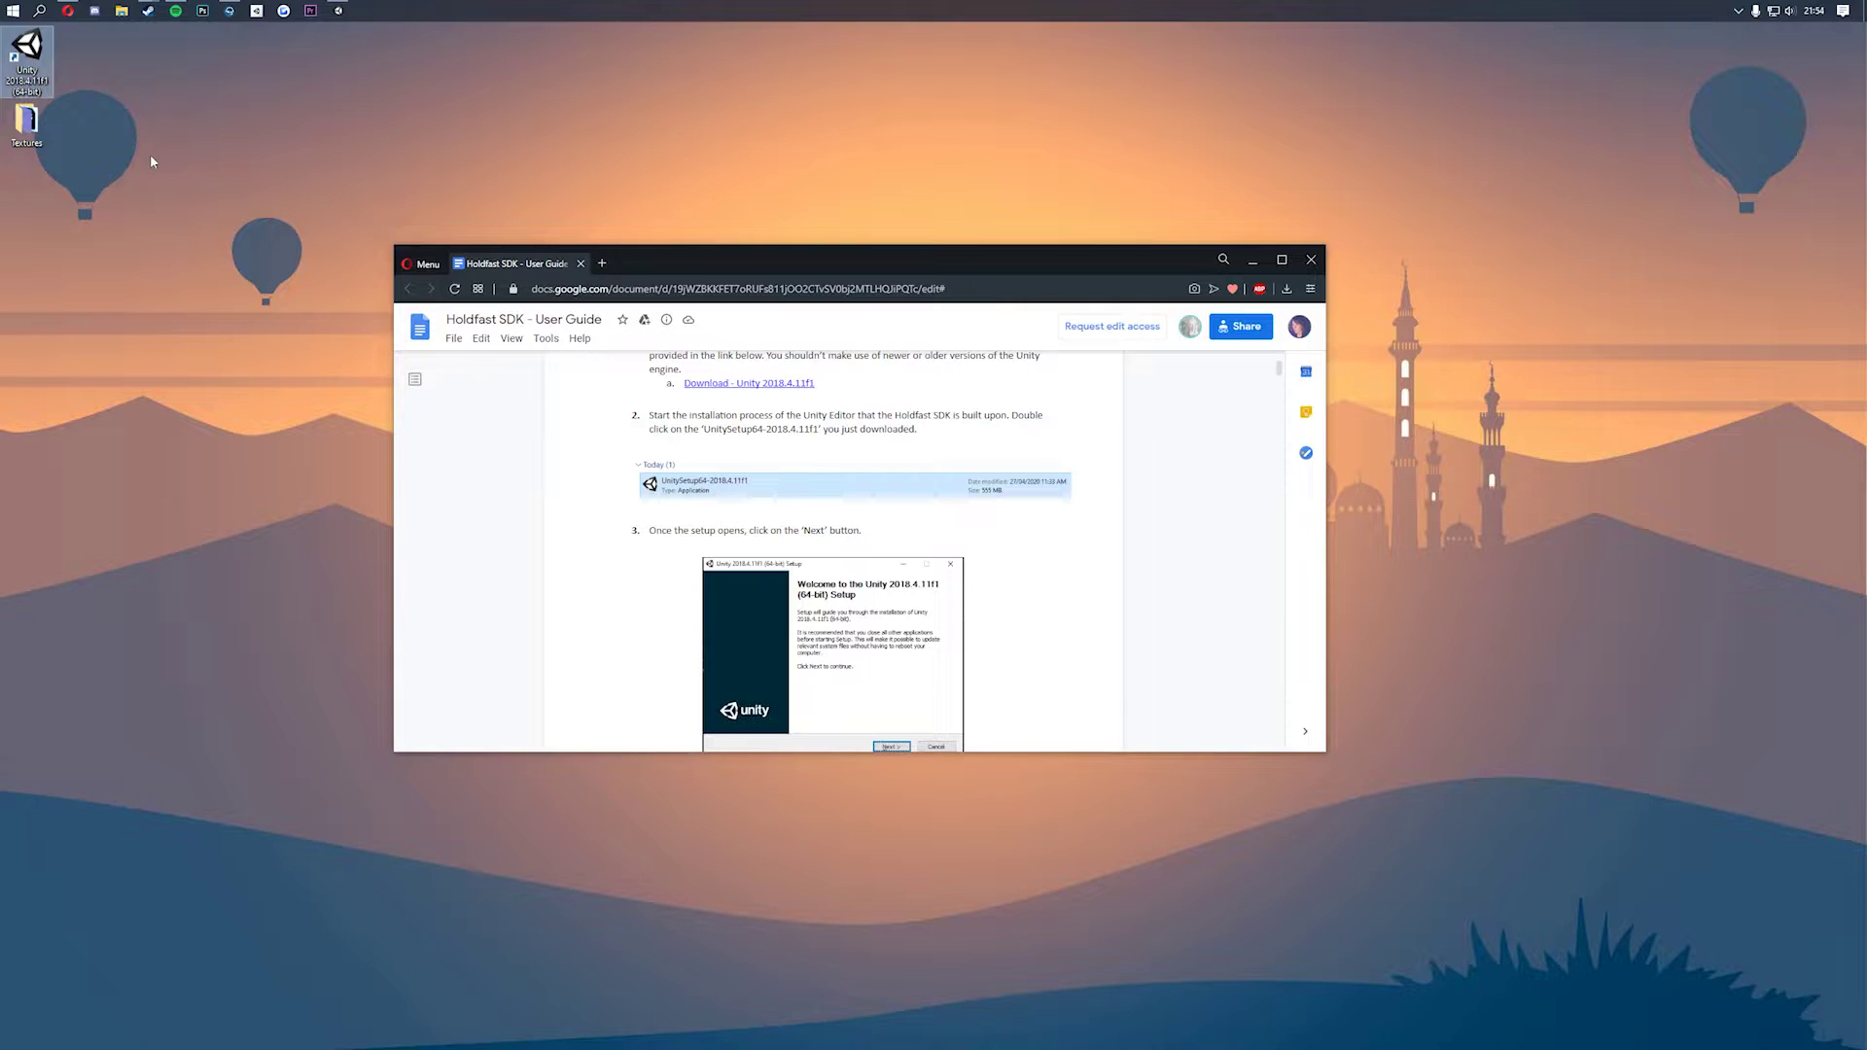
{"action": "mouse_move", "coordinate": [150, 18]}
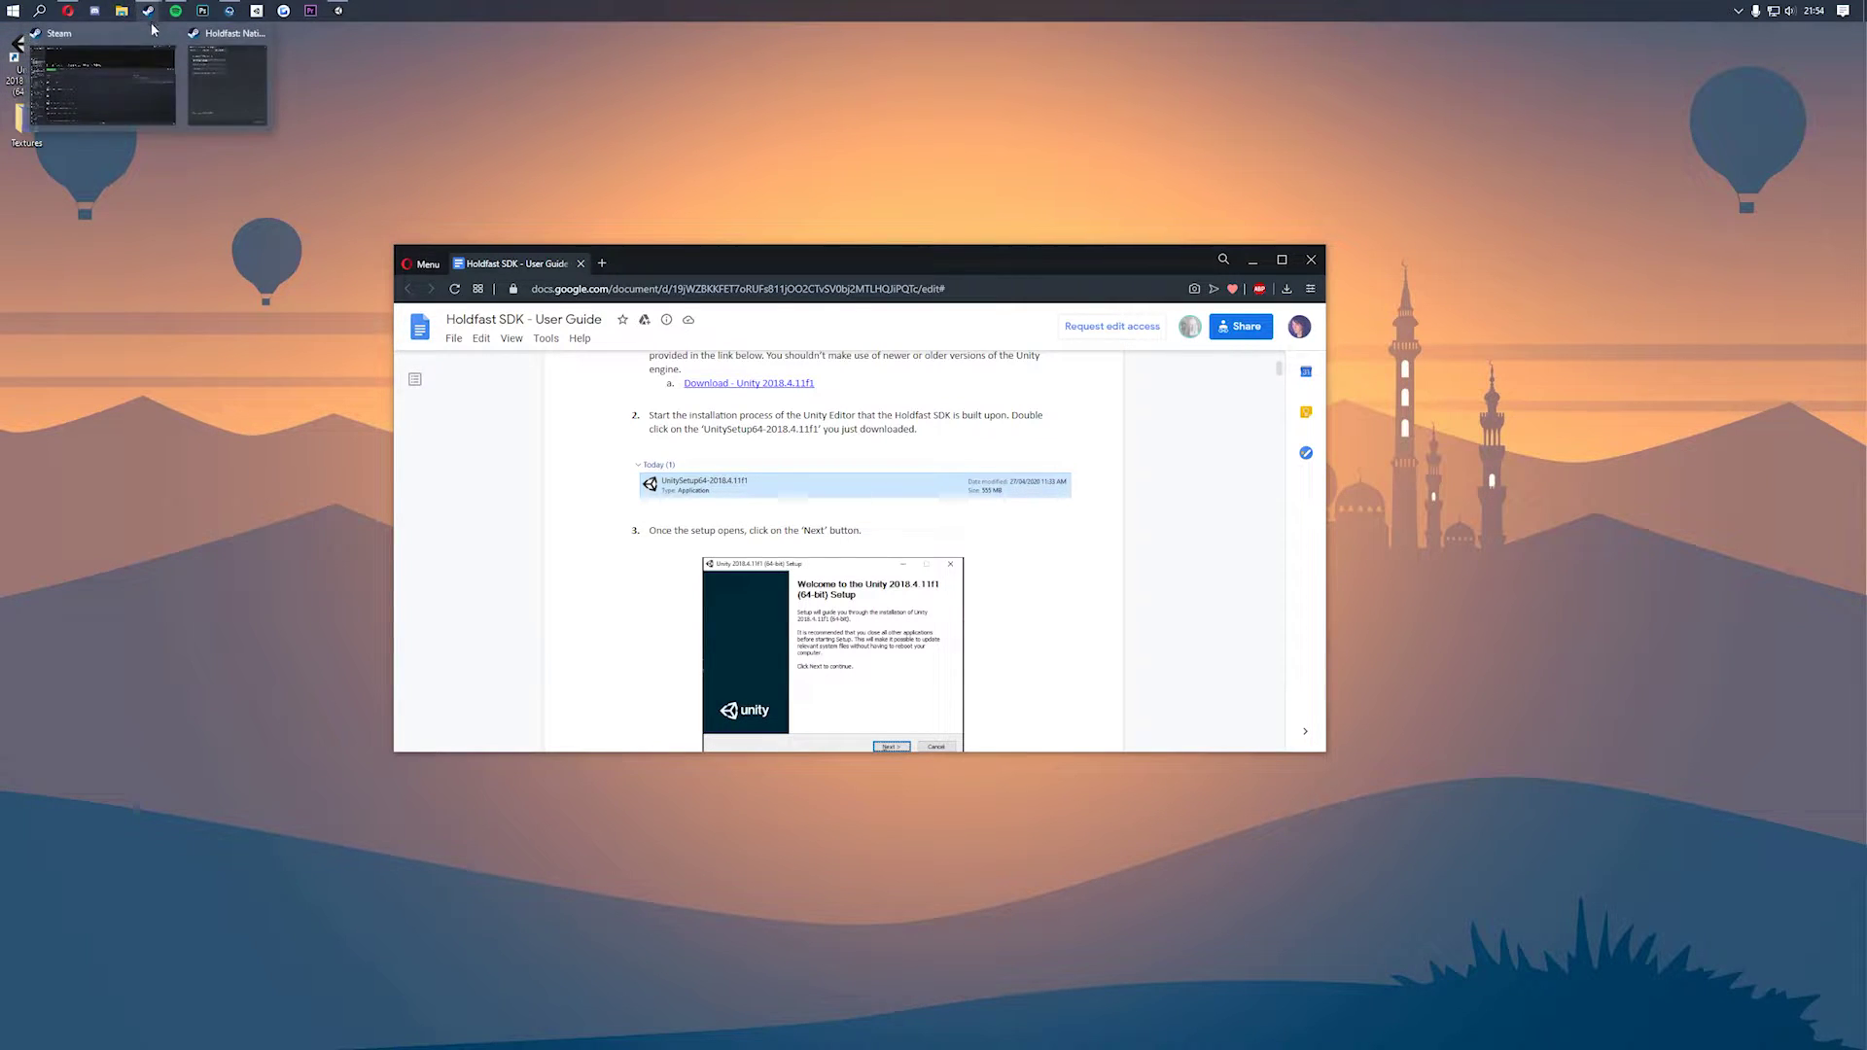
{"action": "left_click", "coordinate": [154, 54]}
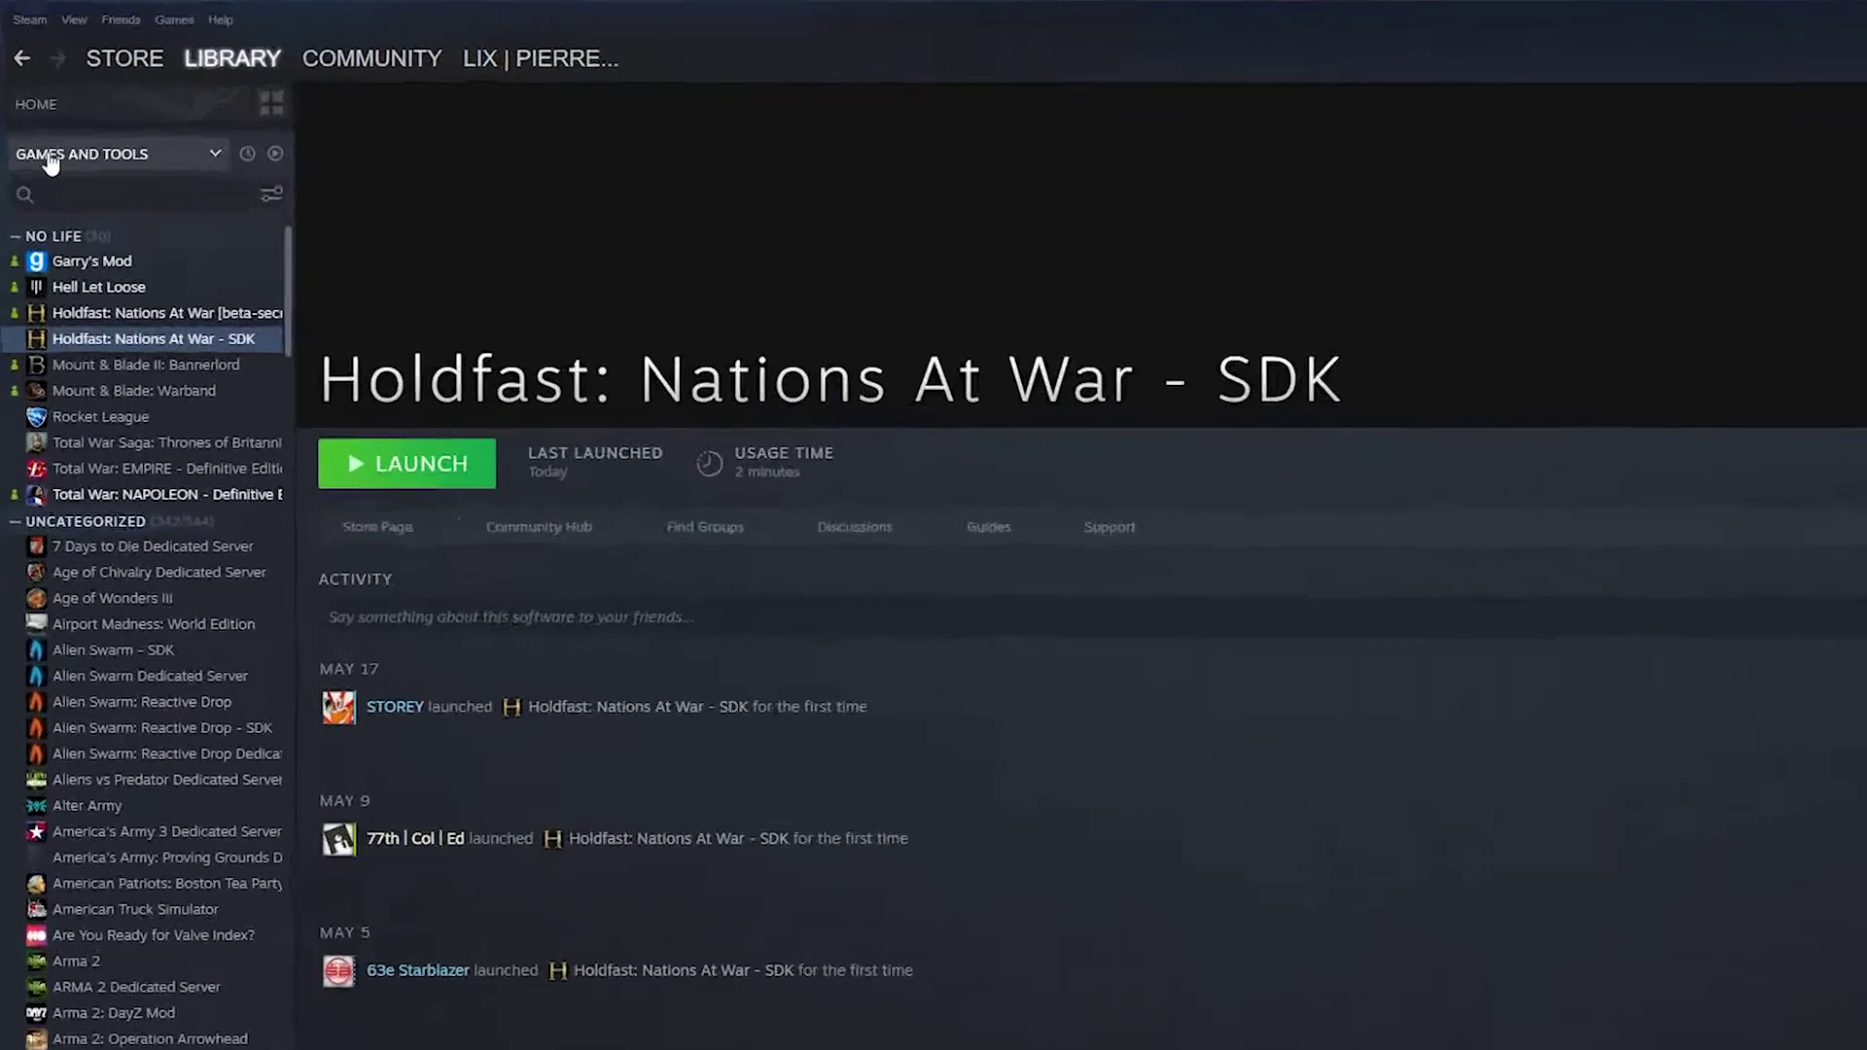
Step: Set the Steam library category filter to include Tools
{"action": "left_click", "coordinate": [51, 157]}
{"action": "left_click", "coordinate": [37, 269]}
{"action": "left_click", "coordinate": [53, 159]}
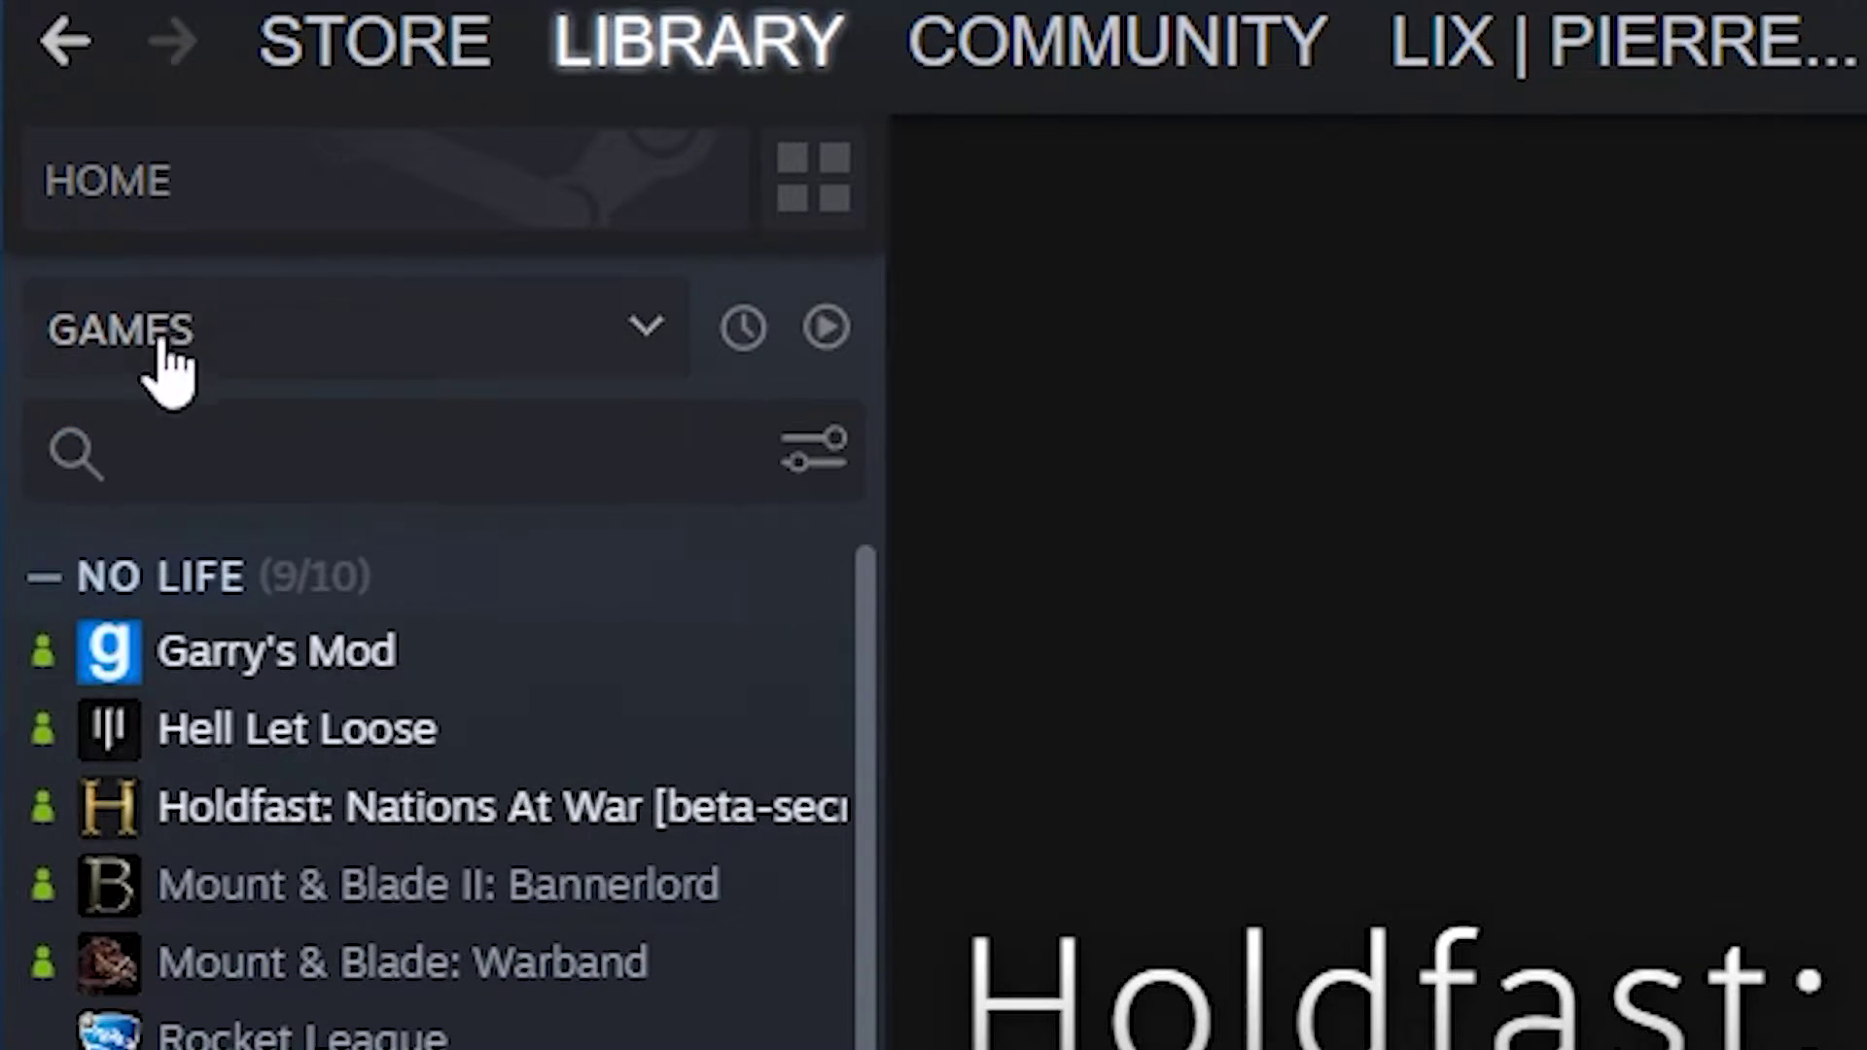
{"action": "left_click", "coordinate": [274, 335]}
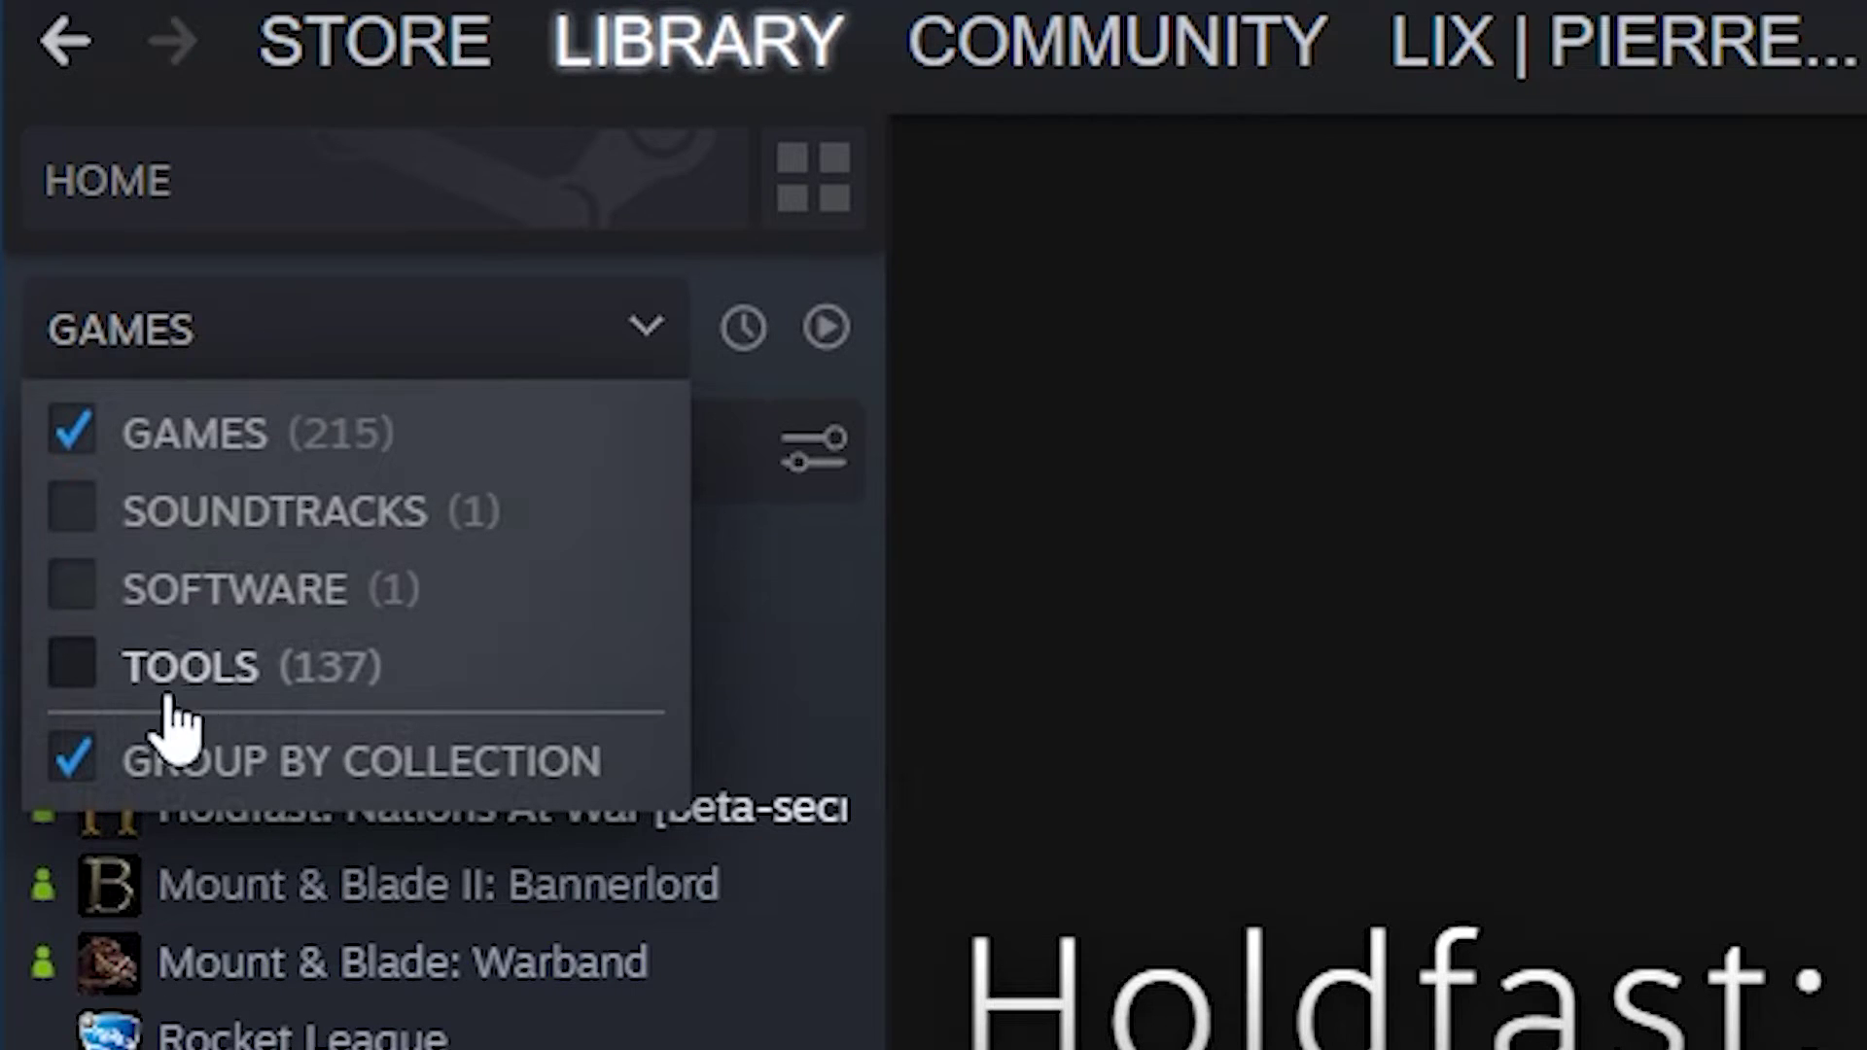
{"action": "left_click", "coordinate": [136, 681]}
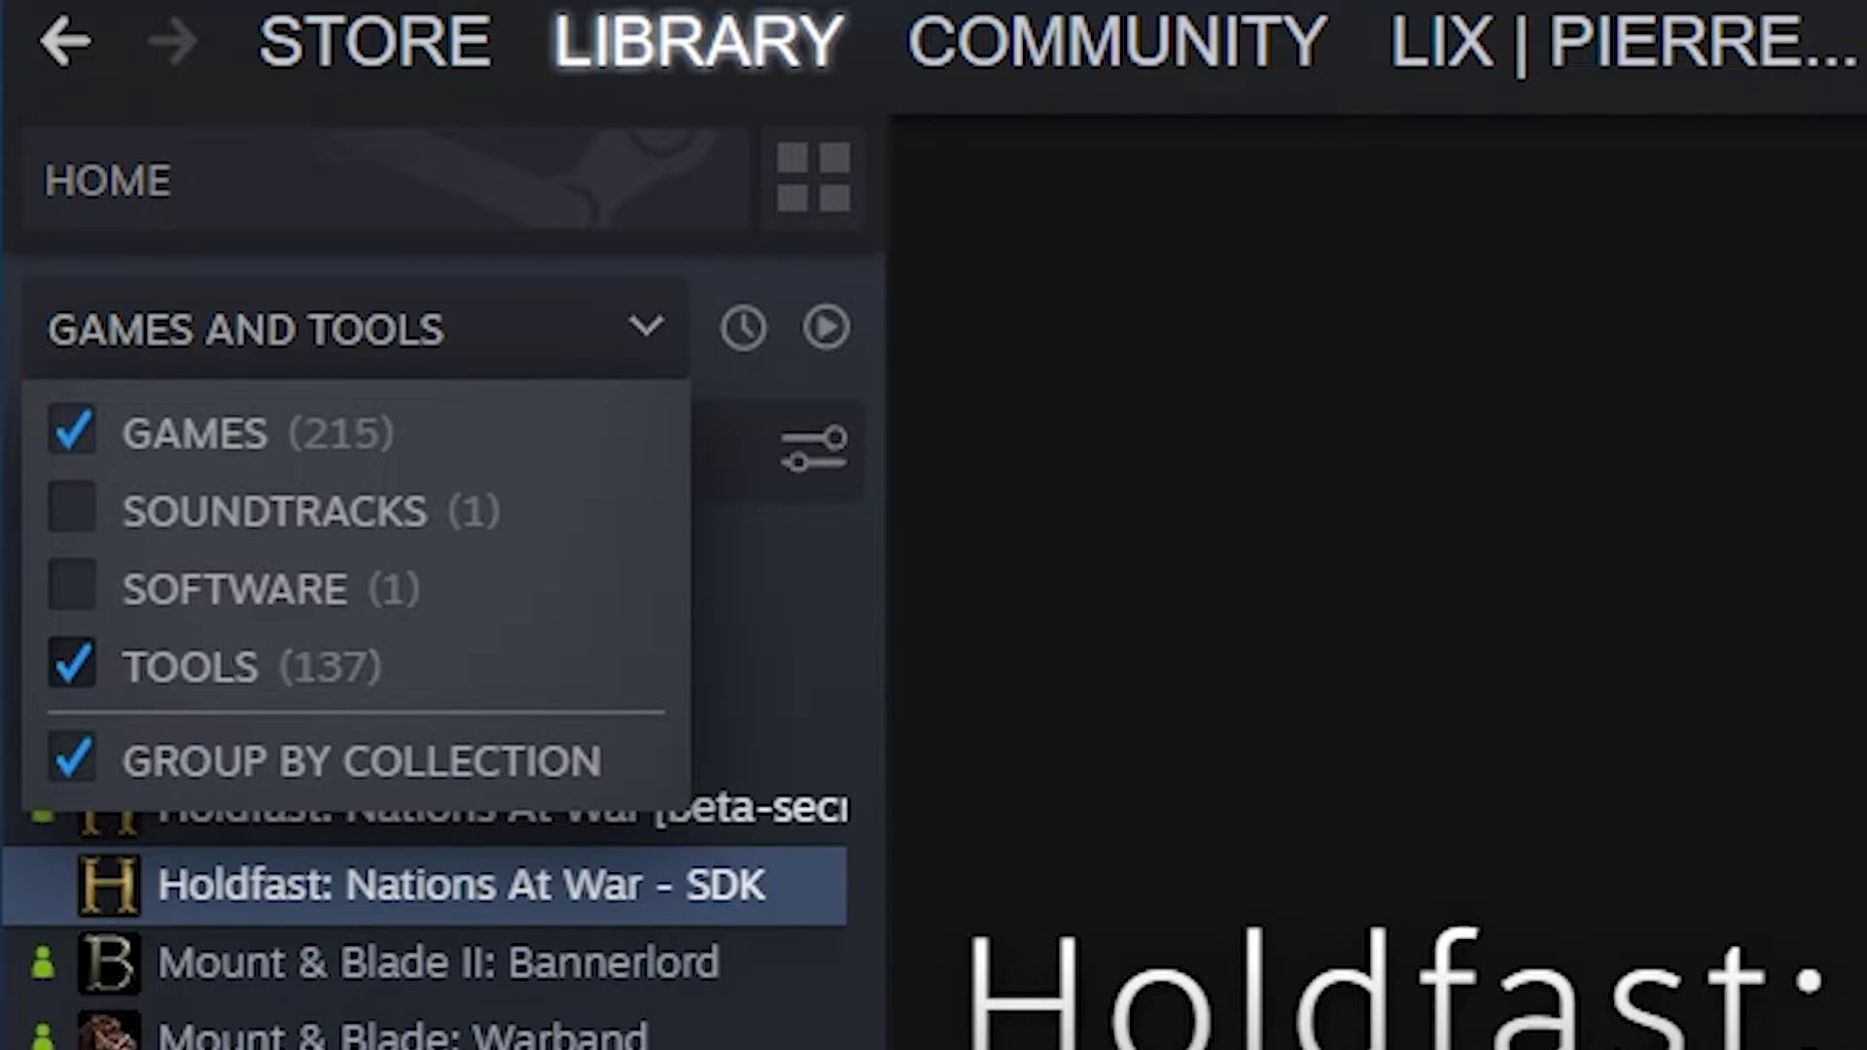
Step: Search 'holdfast', select Holdfast: Nations At War - SDK, and launch its Game Editor
{"action": "left_click", "coordinate": [442, 413]}
{"action": "type", "text": "holdfast"}
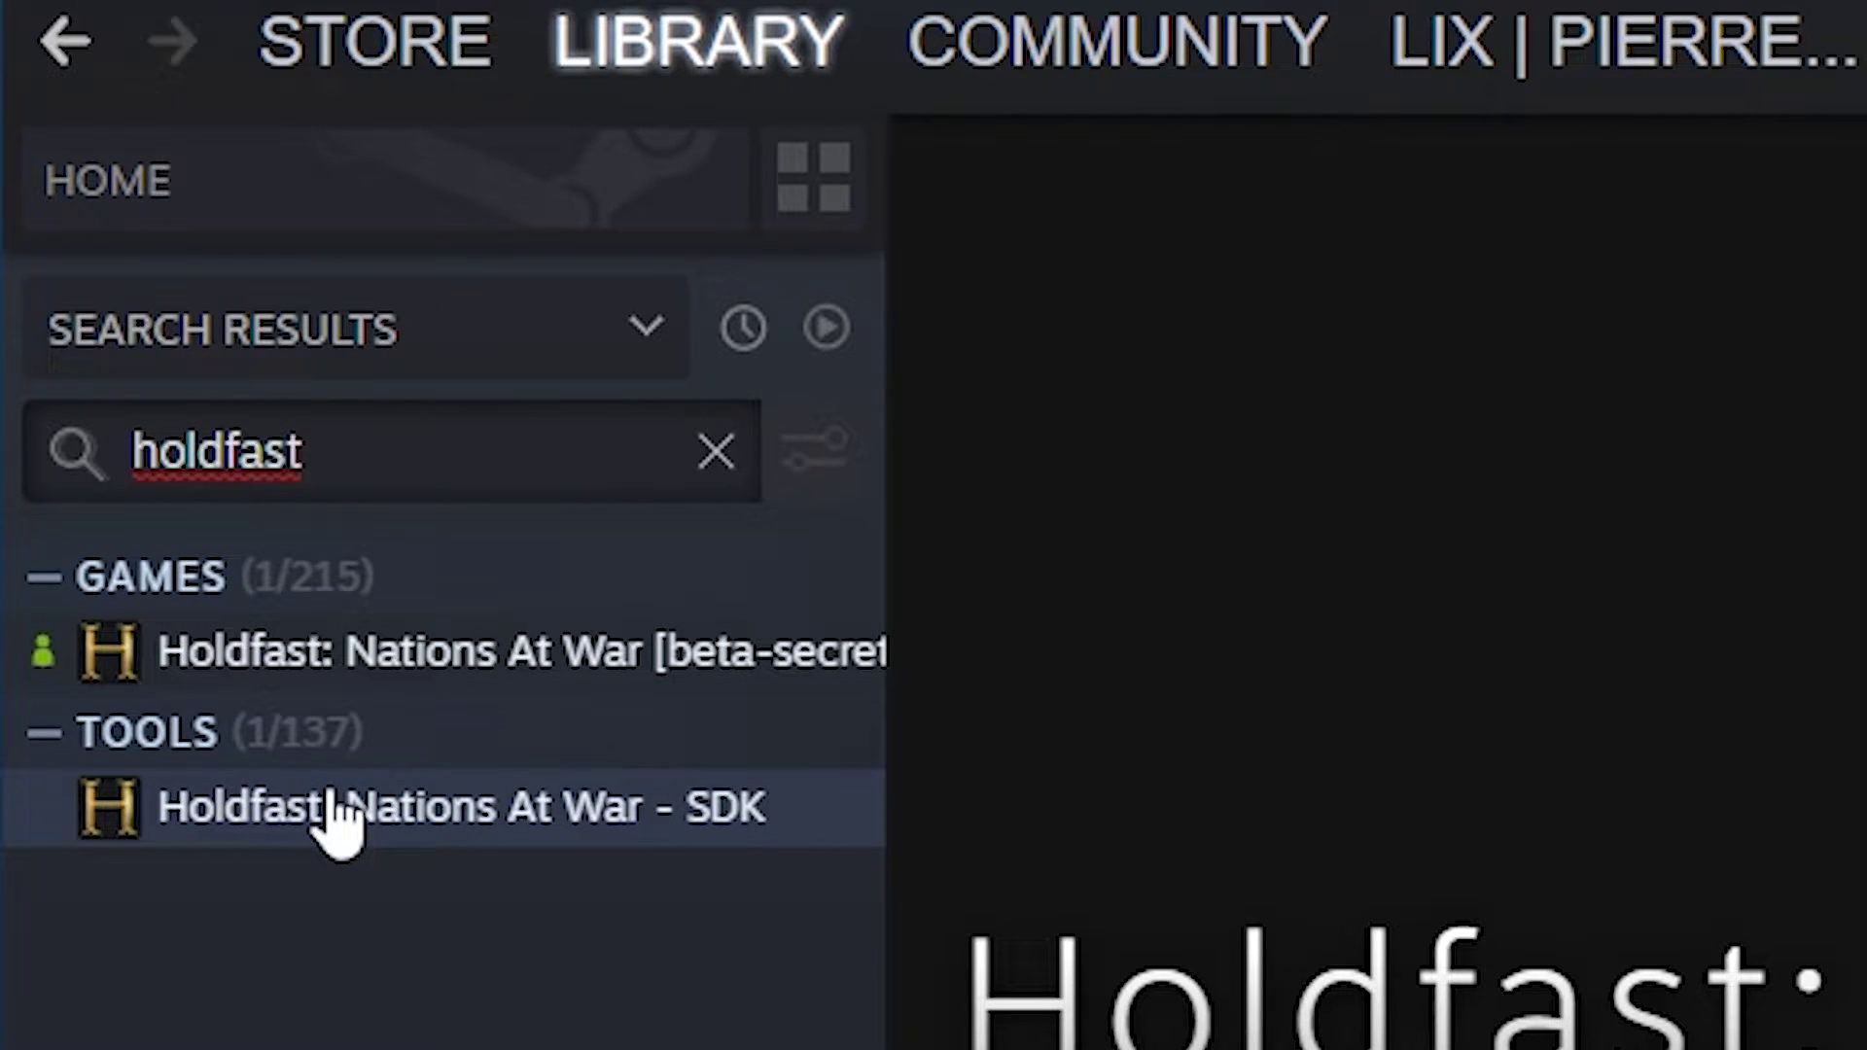
{"action": "left_click", "coordinate": [567, 821]}
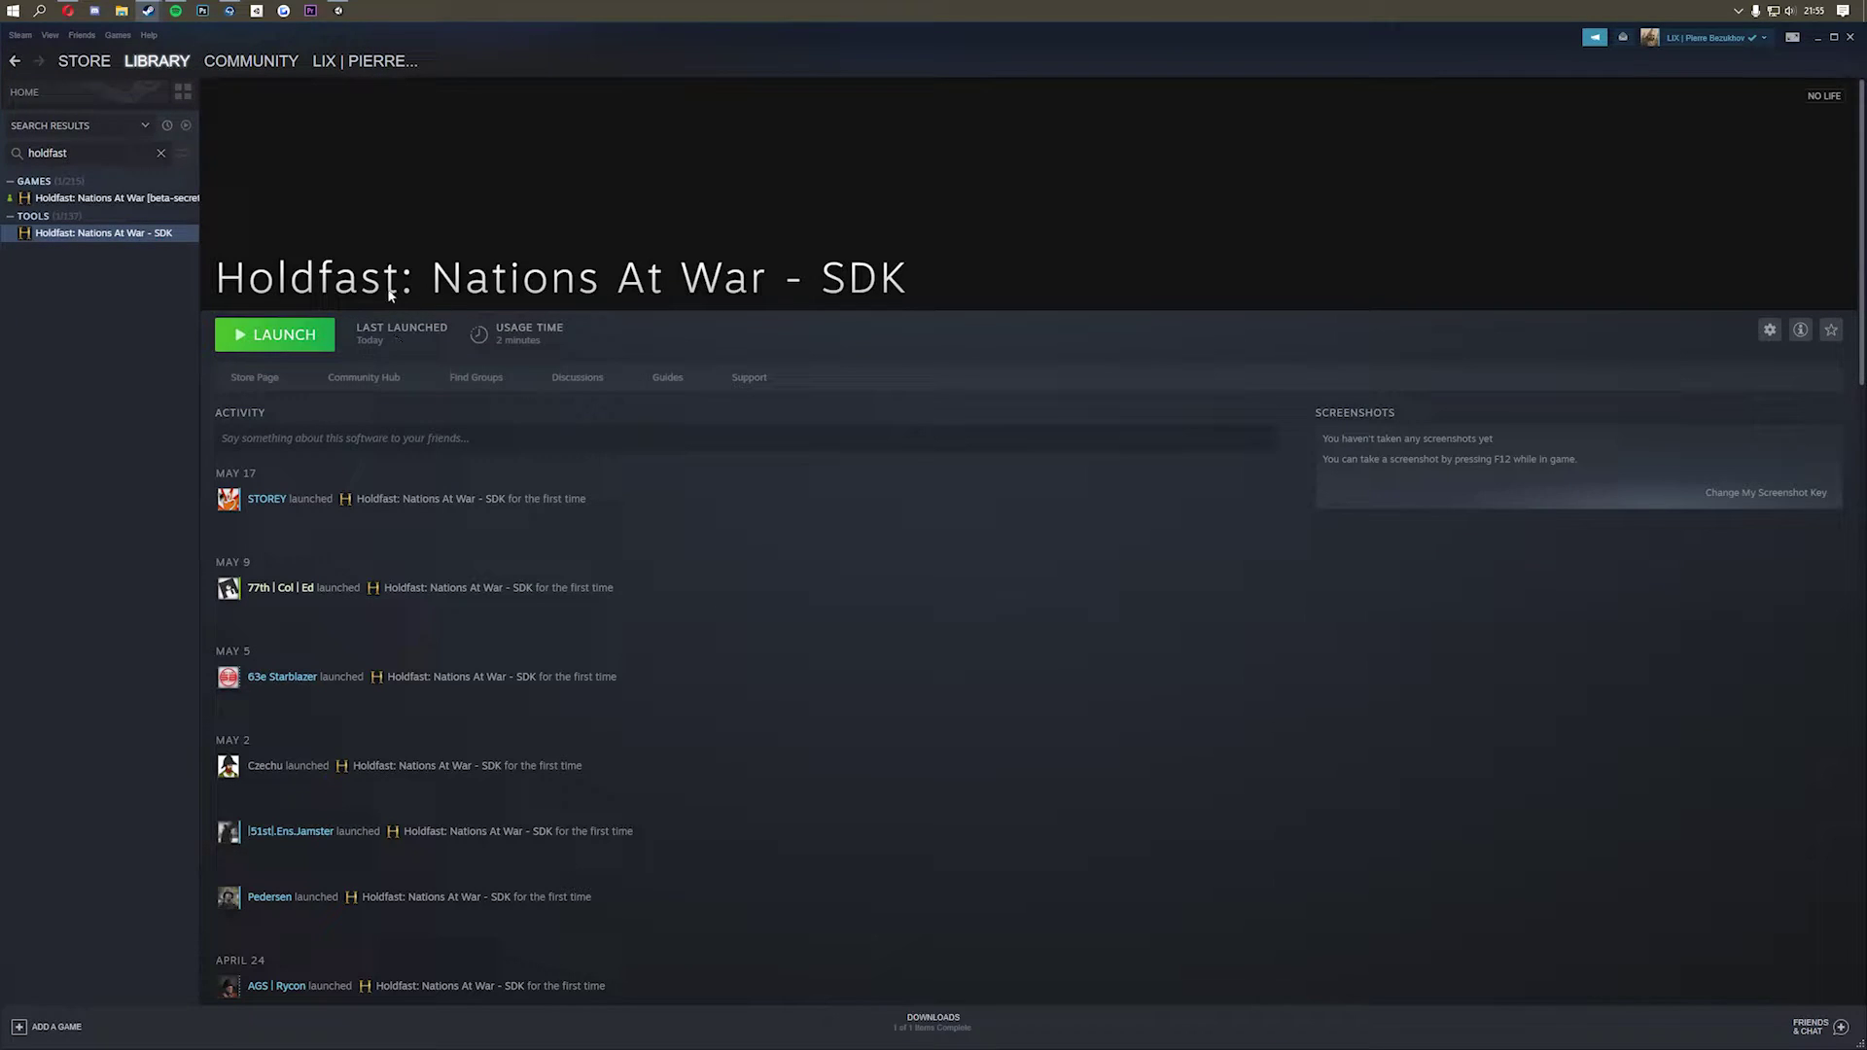
{"action": "left_click", "coordinate": [270, 337]}
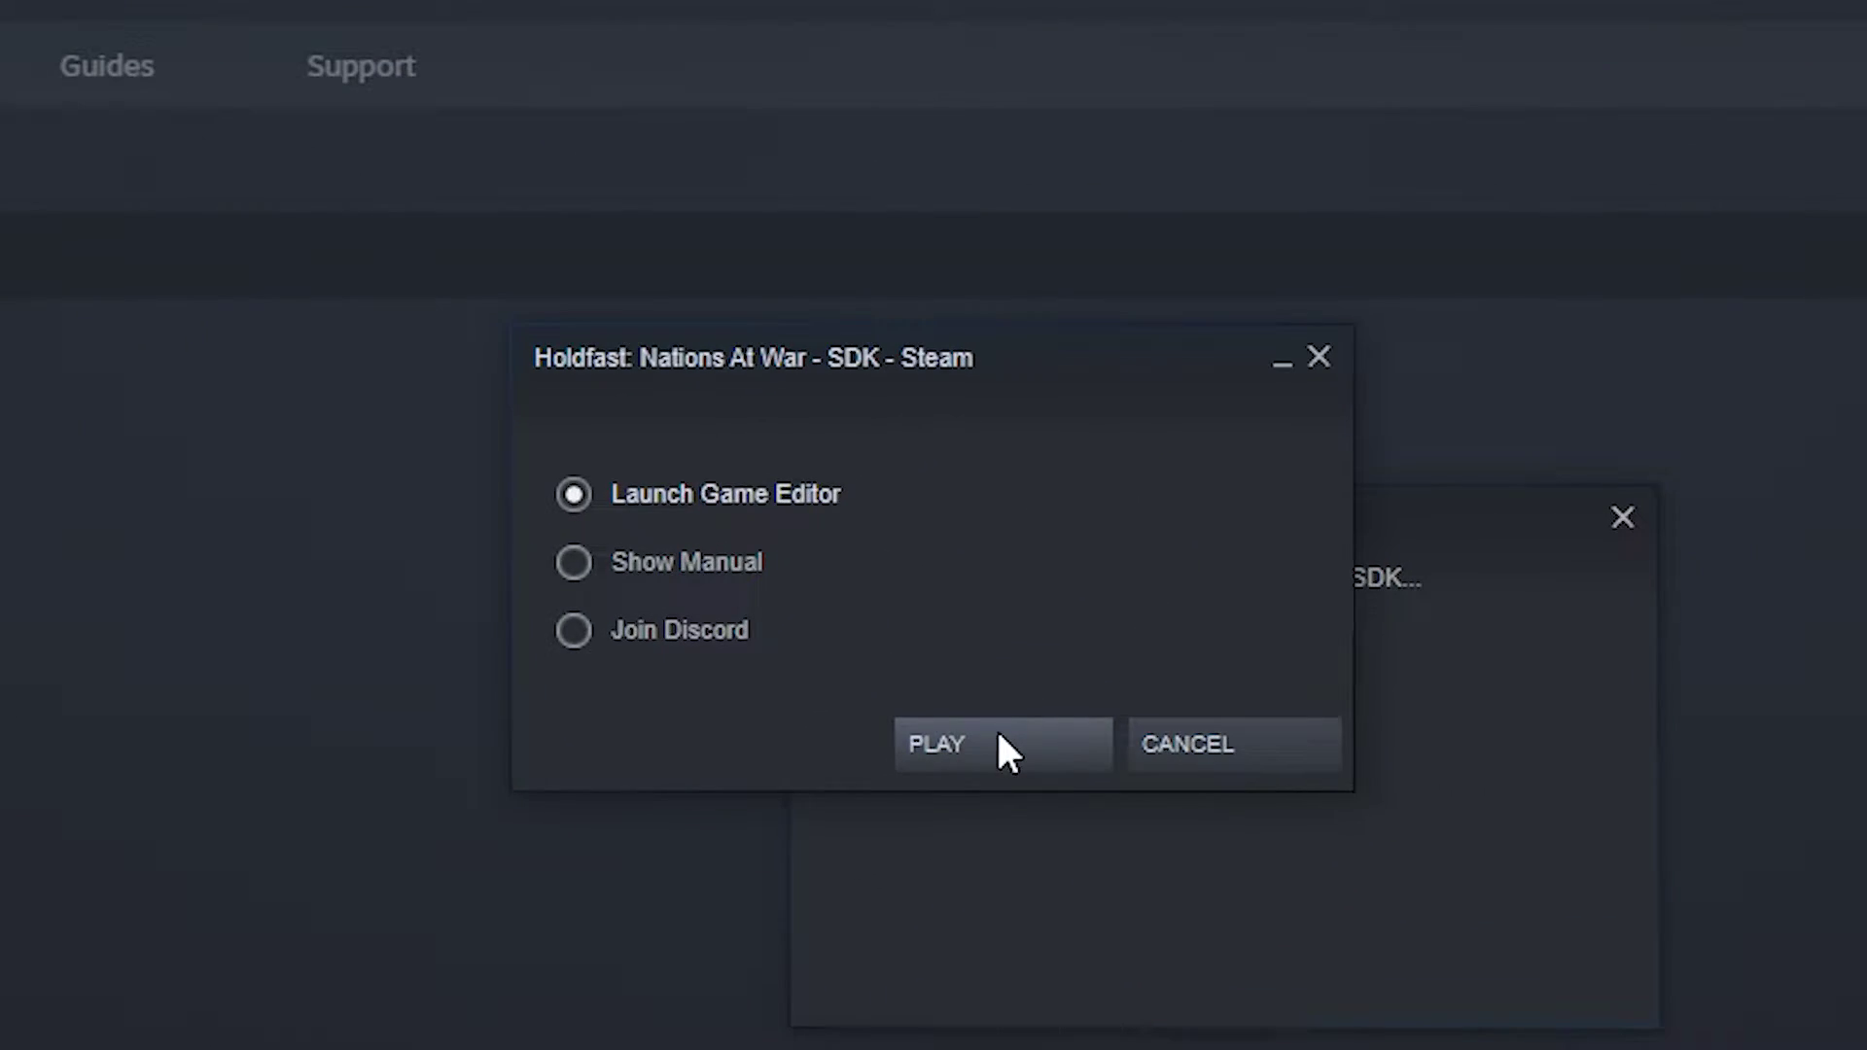
{"action": "left_click", "coordinate": [999, 749]}
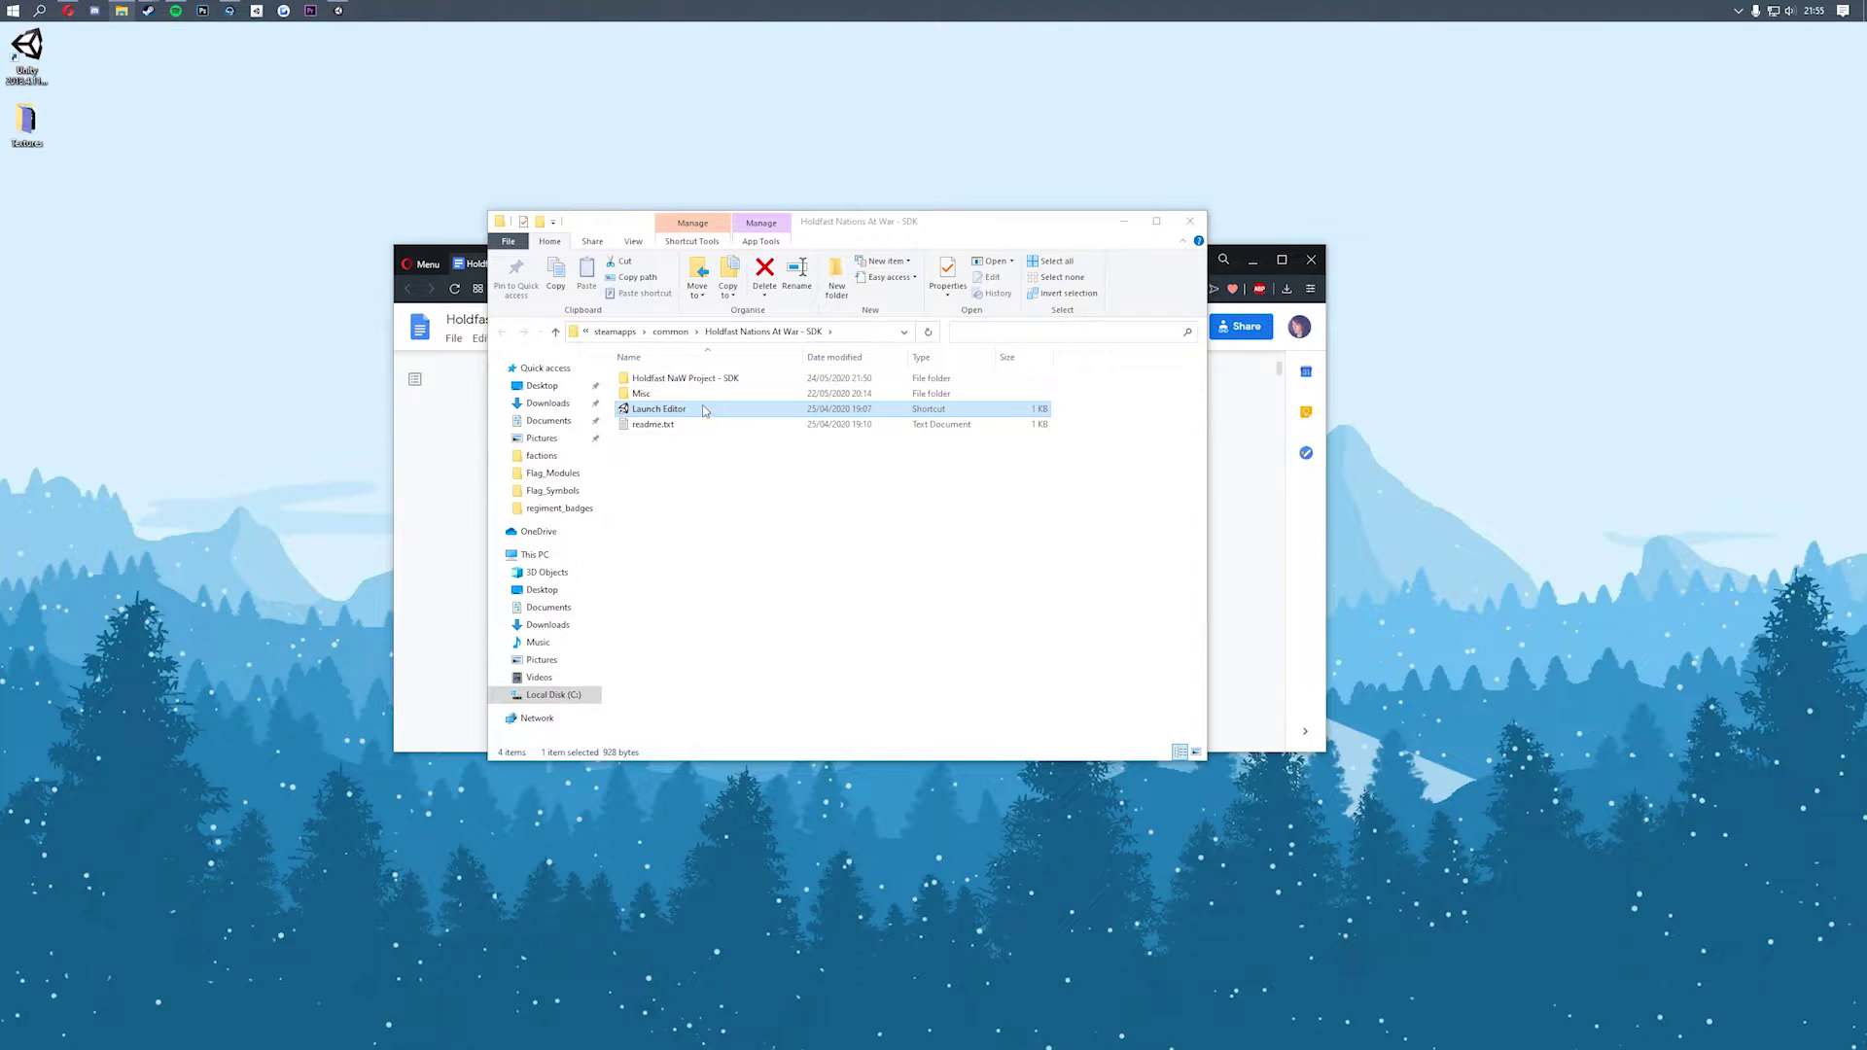
Step: Run the Launch Editor shortcut in the Holdfast Nations At War - SDK folder
{"action": "double_click", "coordinate": [665, 416]}
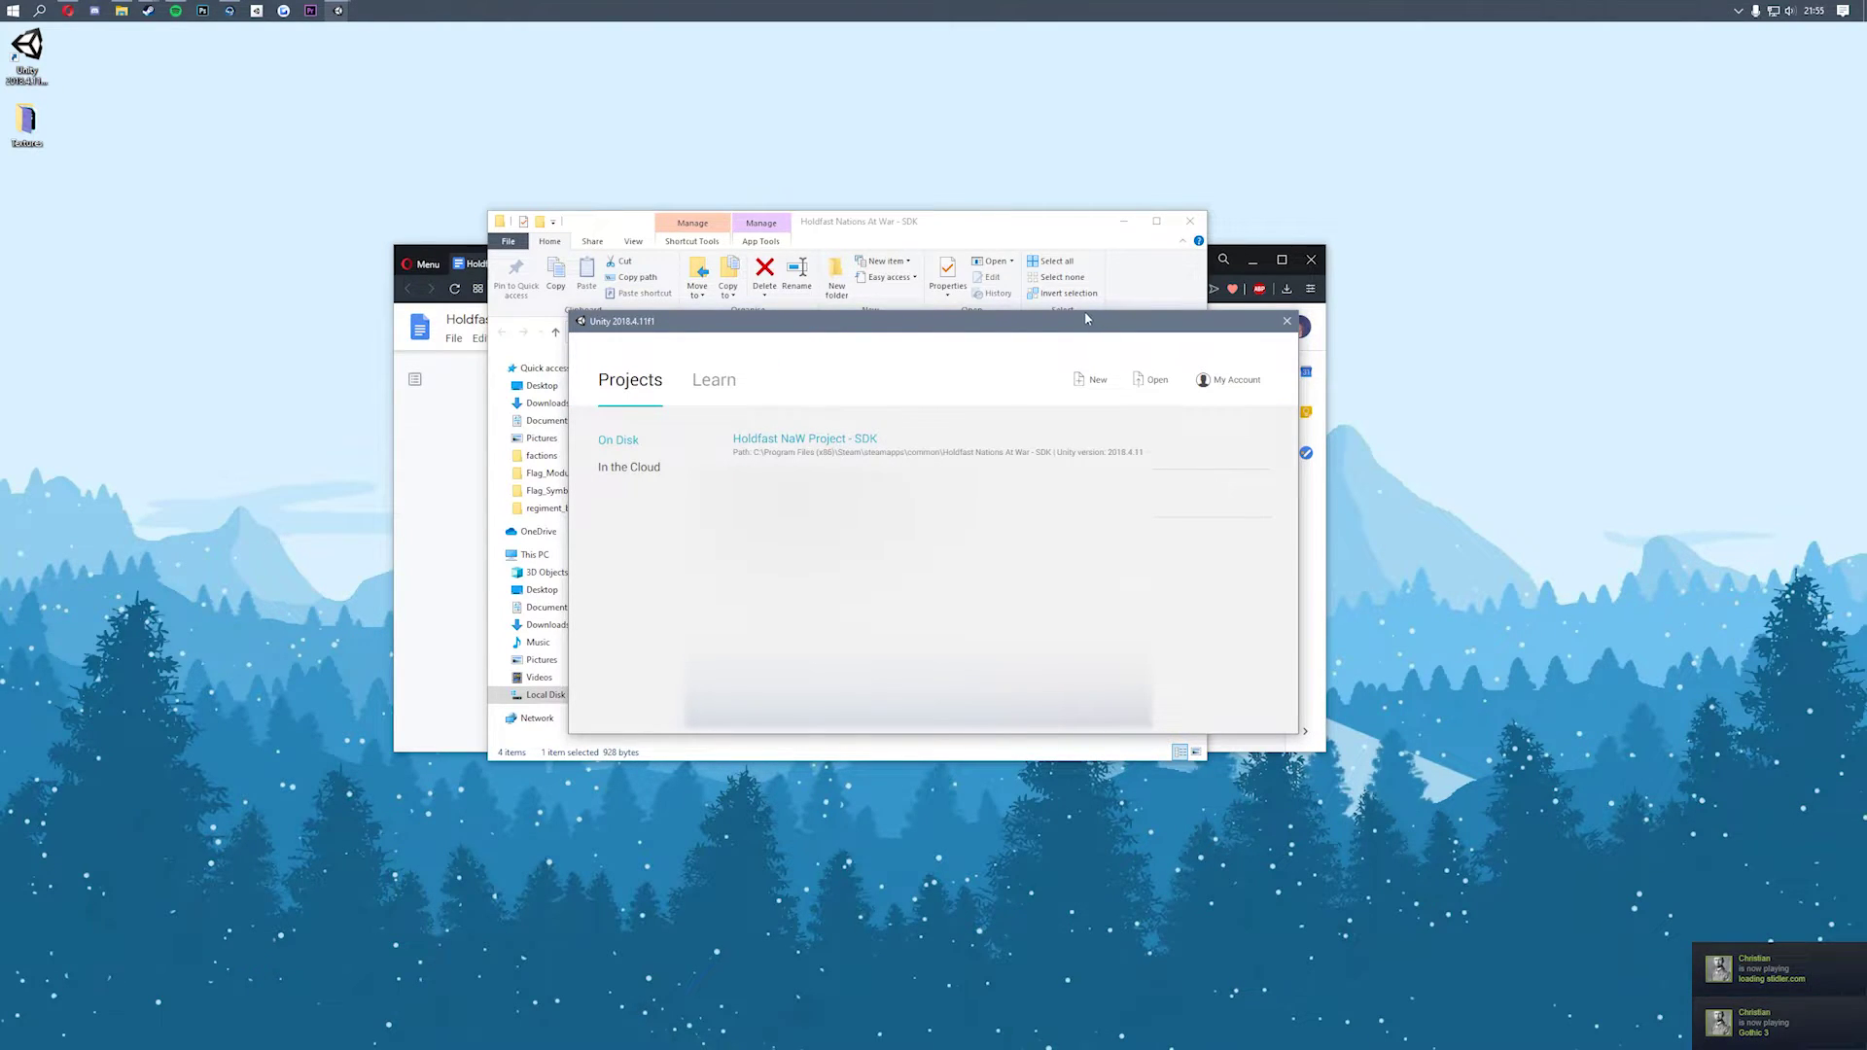
Step: Add the Holdfast NaW Project - SDK folder as a project in Unity Hub and open it
{"action": "left_click", "coordinate": [1146, 382]}
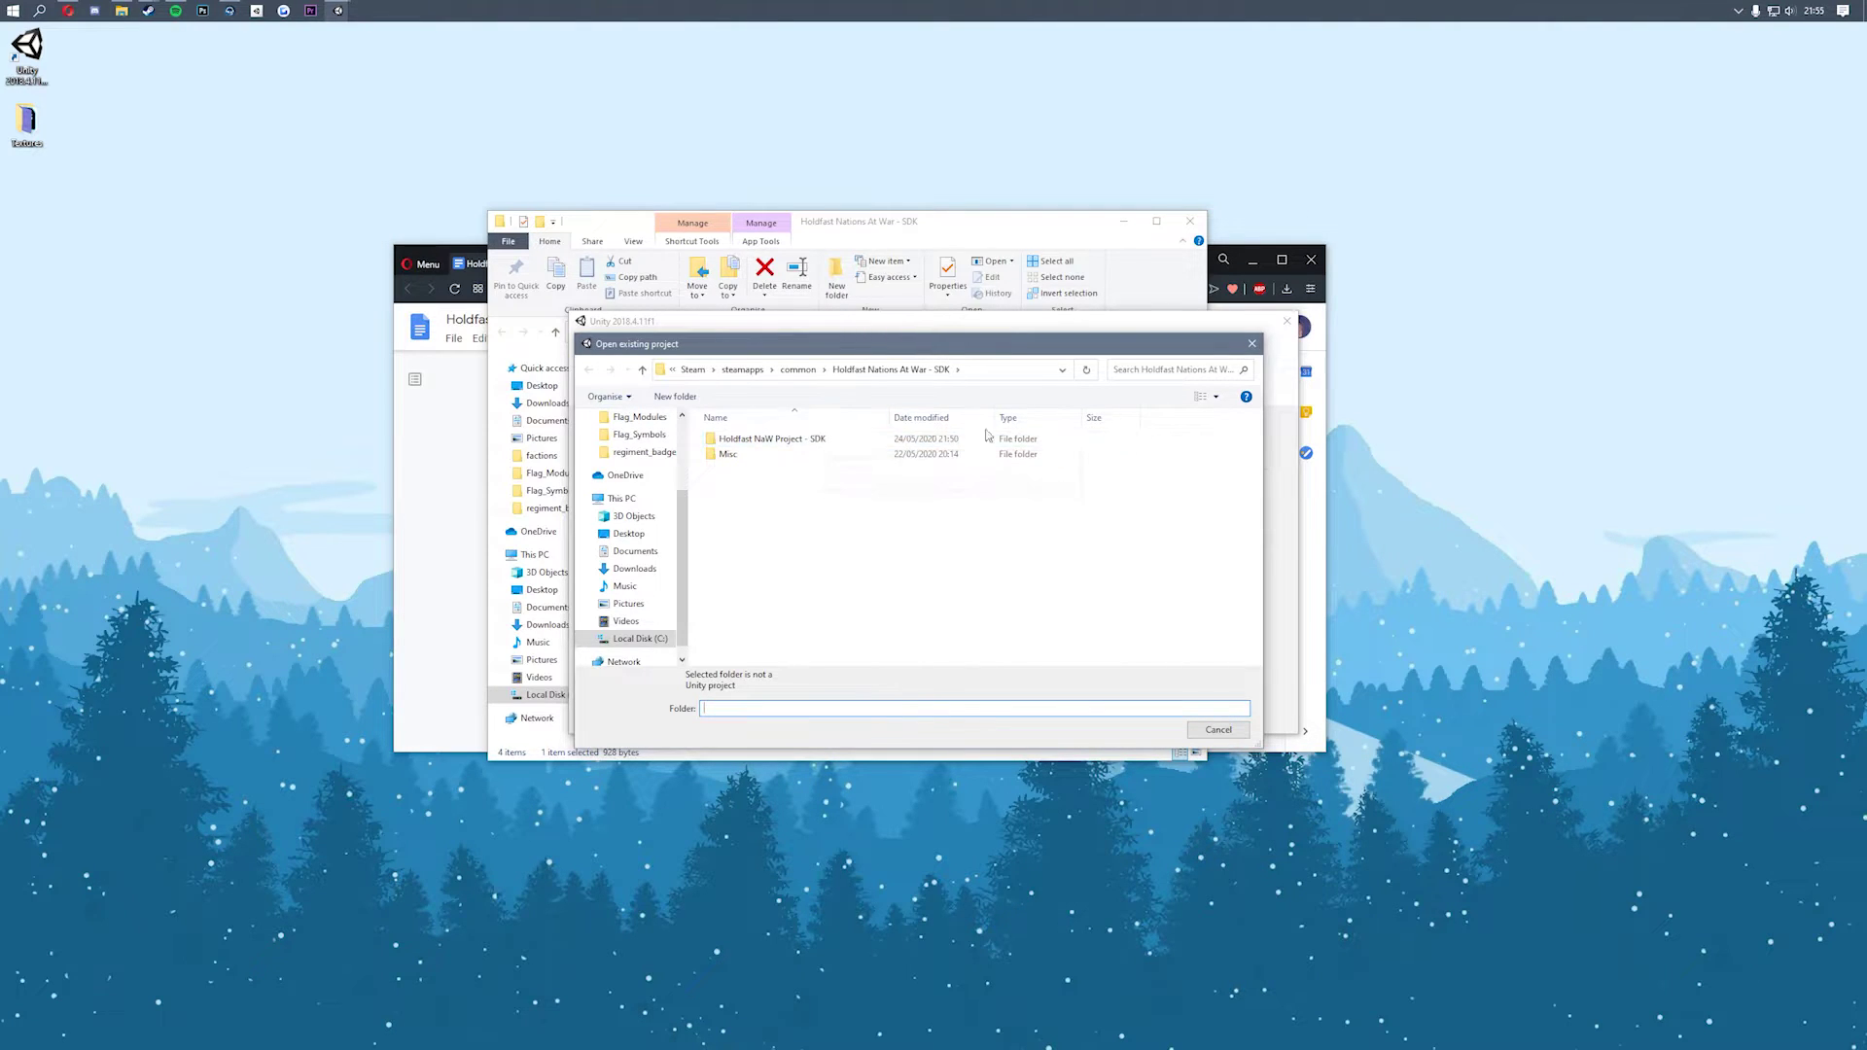
{"action": "left_click", "coordinate": [821, 441]}
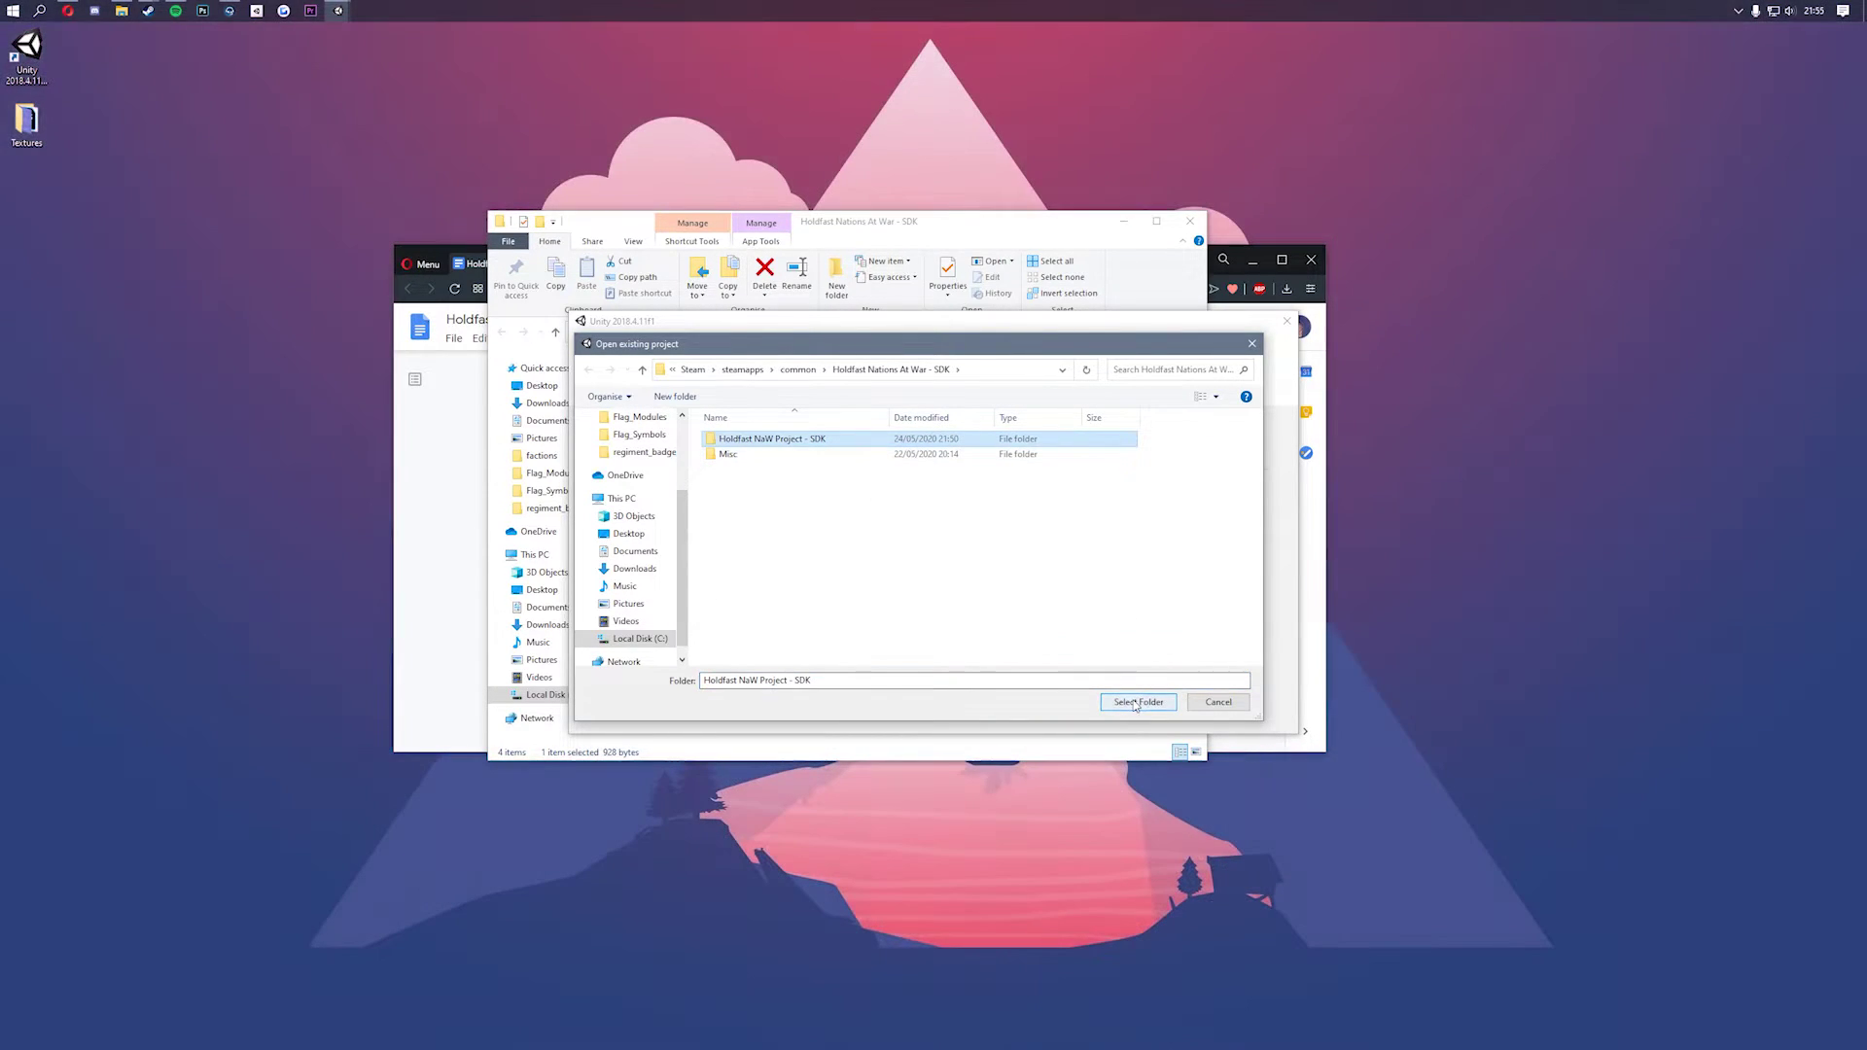
{"action": "left_click", "coordinate": [1212, 702]}
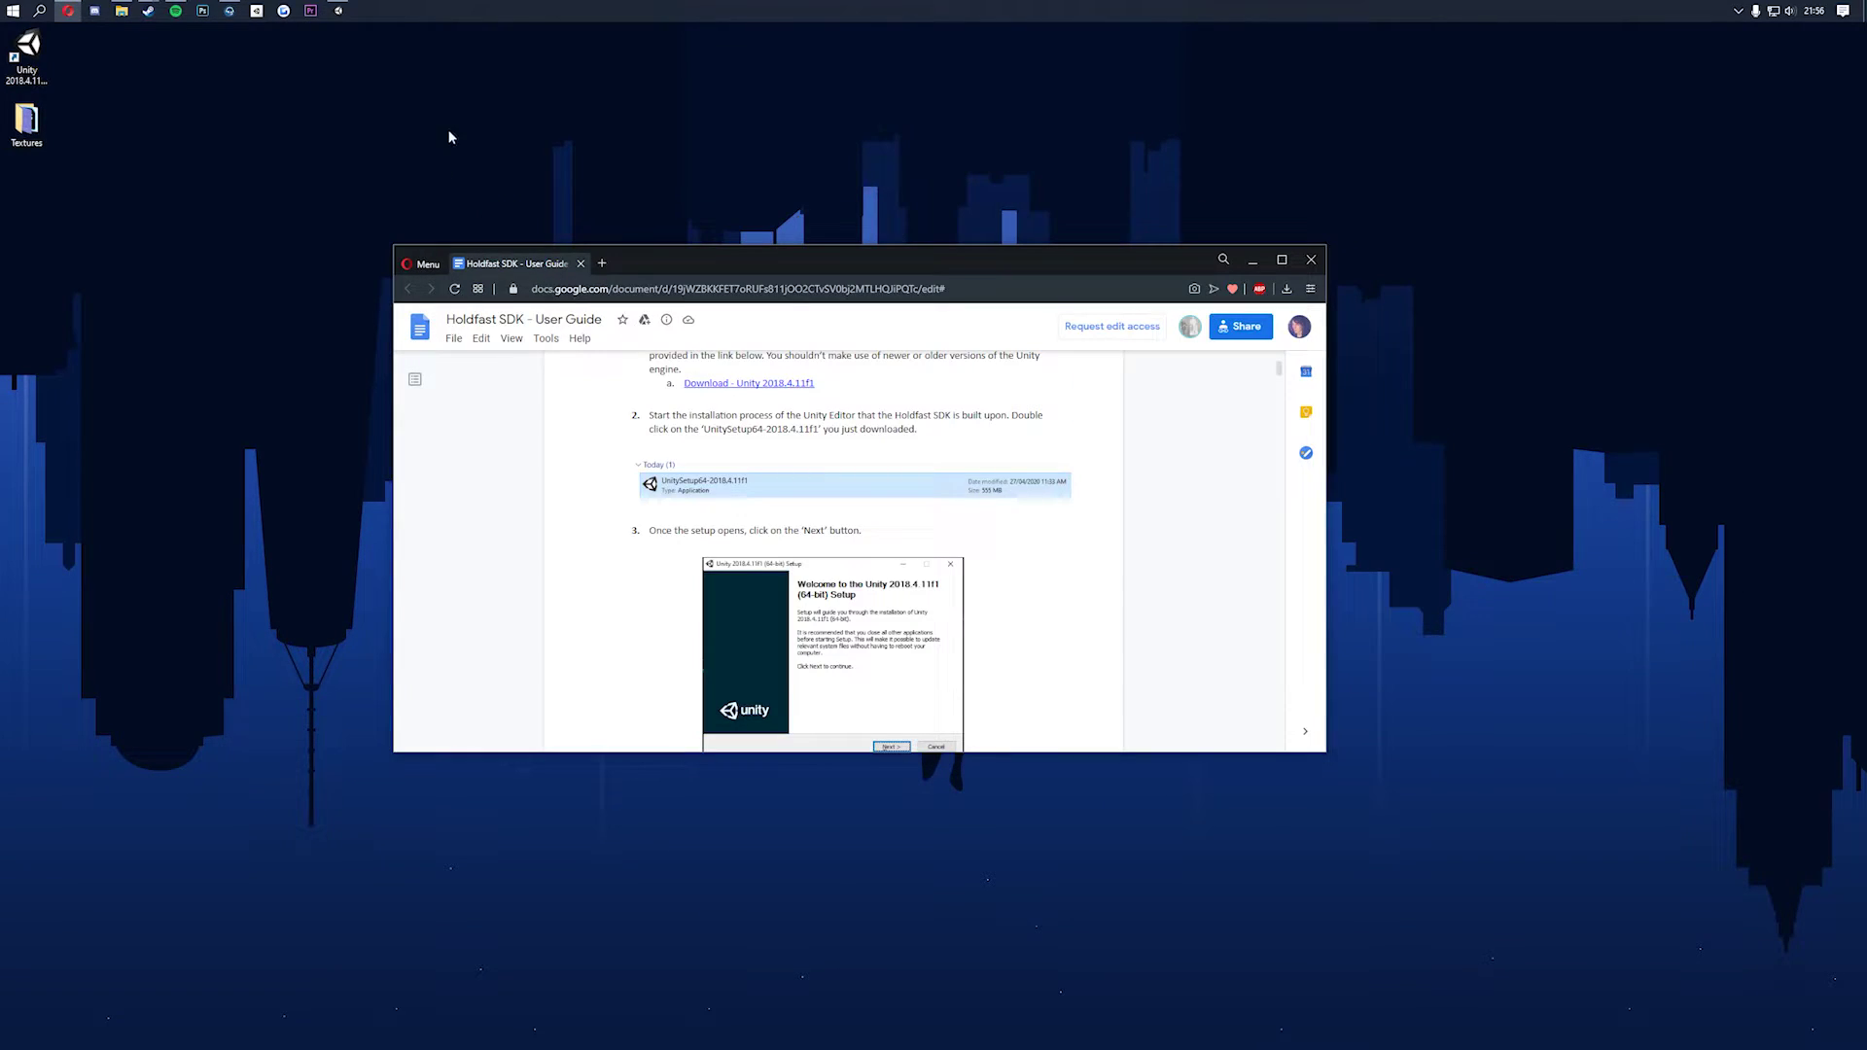
Step: With the Level group collapsed in helms_deep, load the Holdfast SDK Editor Layout from Holdfast SDK Tools
{"action": "left_click", "coordinate": [338, 10]}
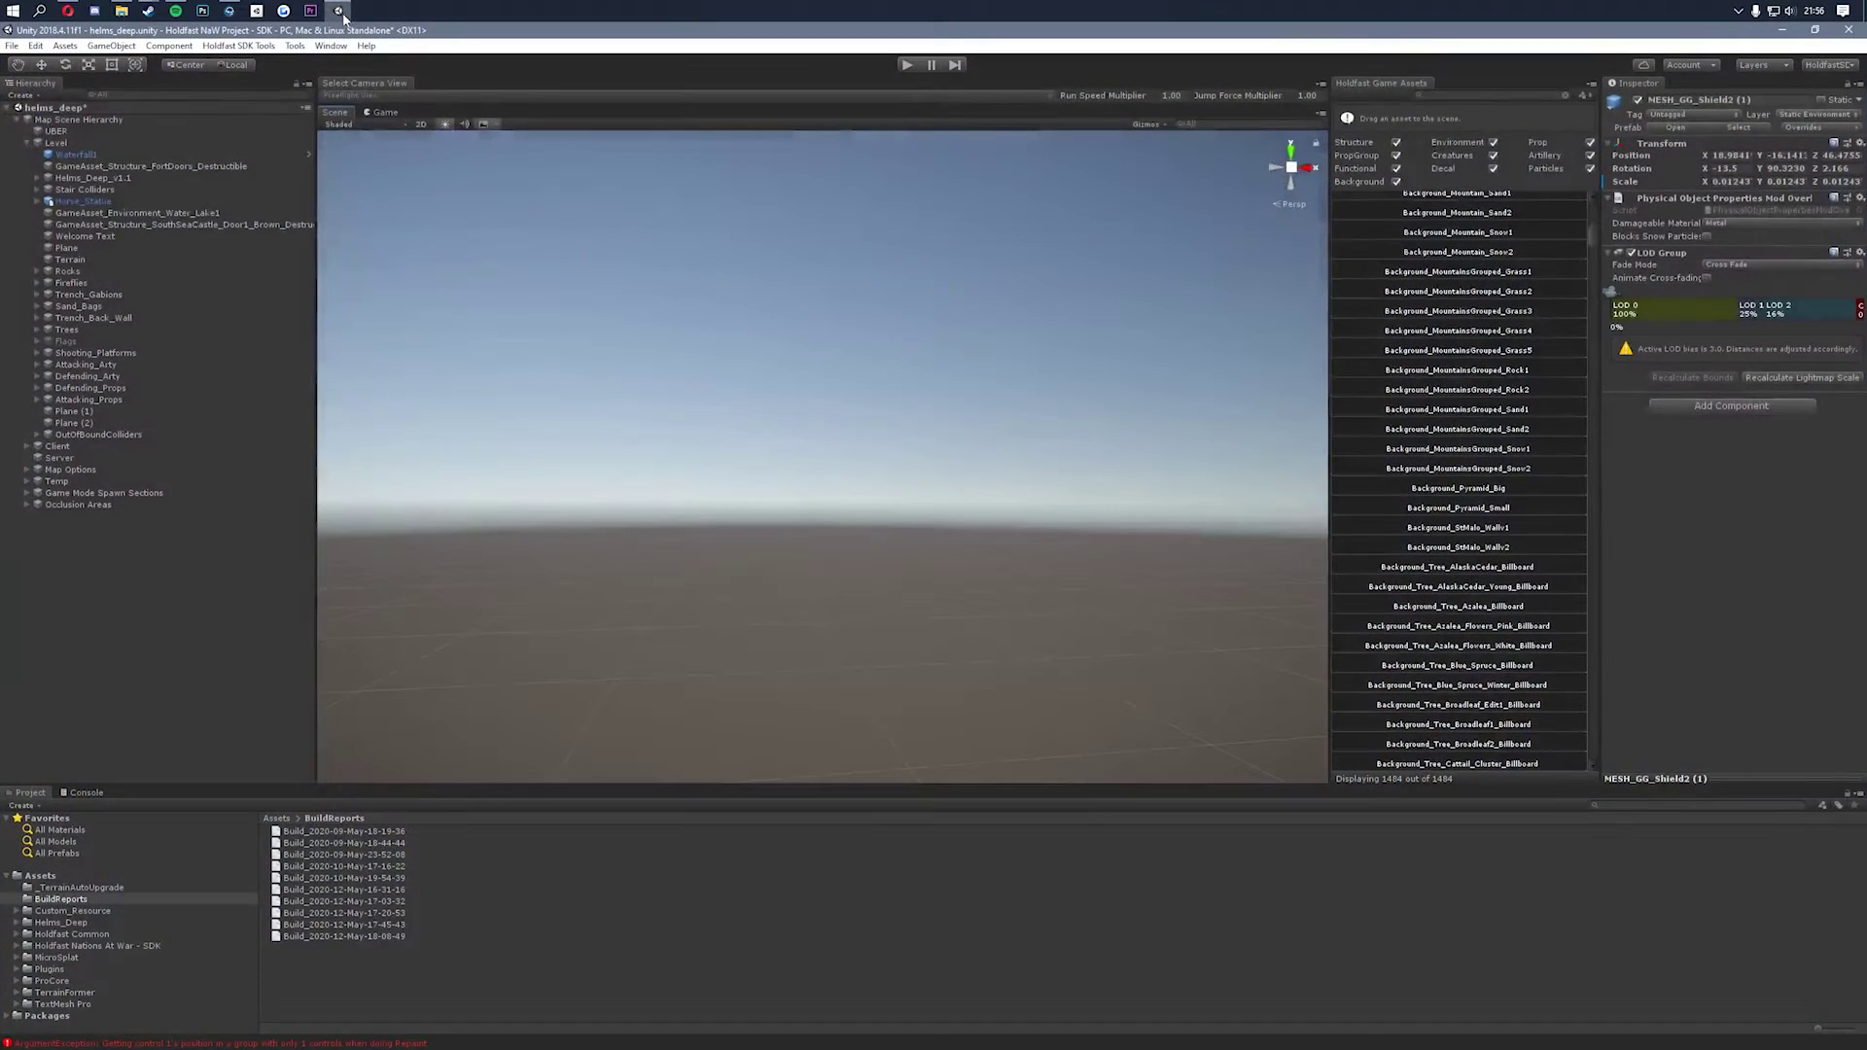
{"action": "left_click", "coordinate": [26, 143]}
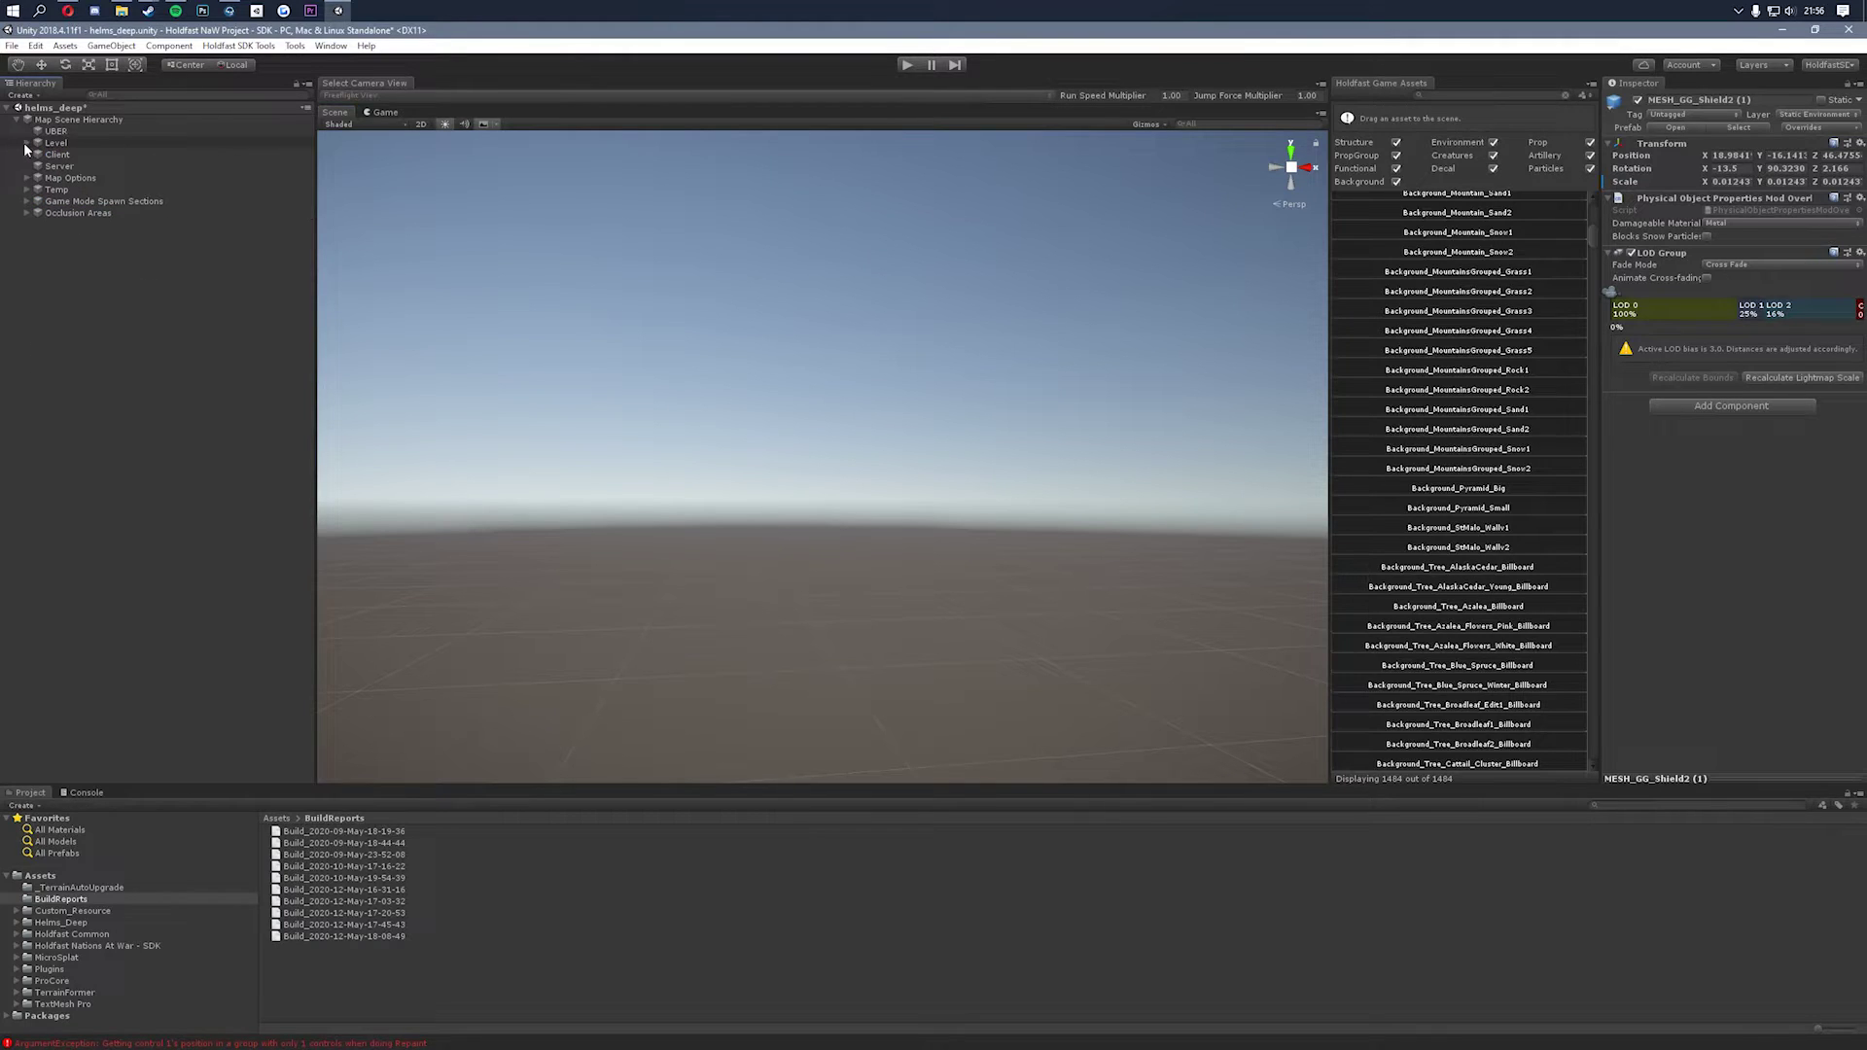
{"action": "right_click_drag", "start_coordinate": [476, 396], "coordinate": [583, 418]}
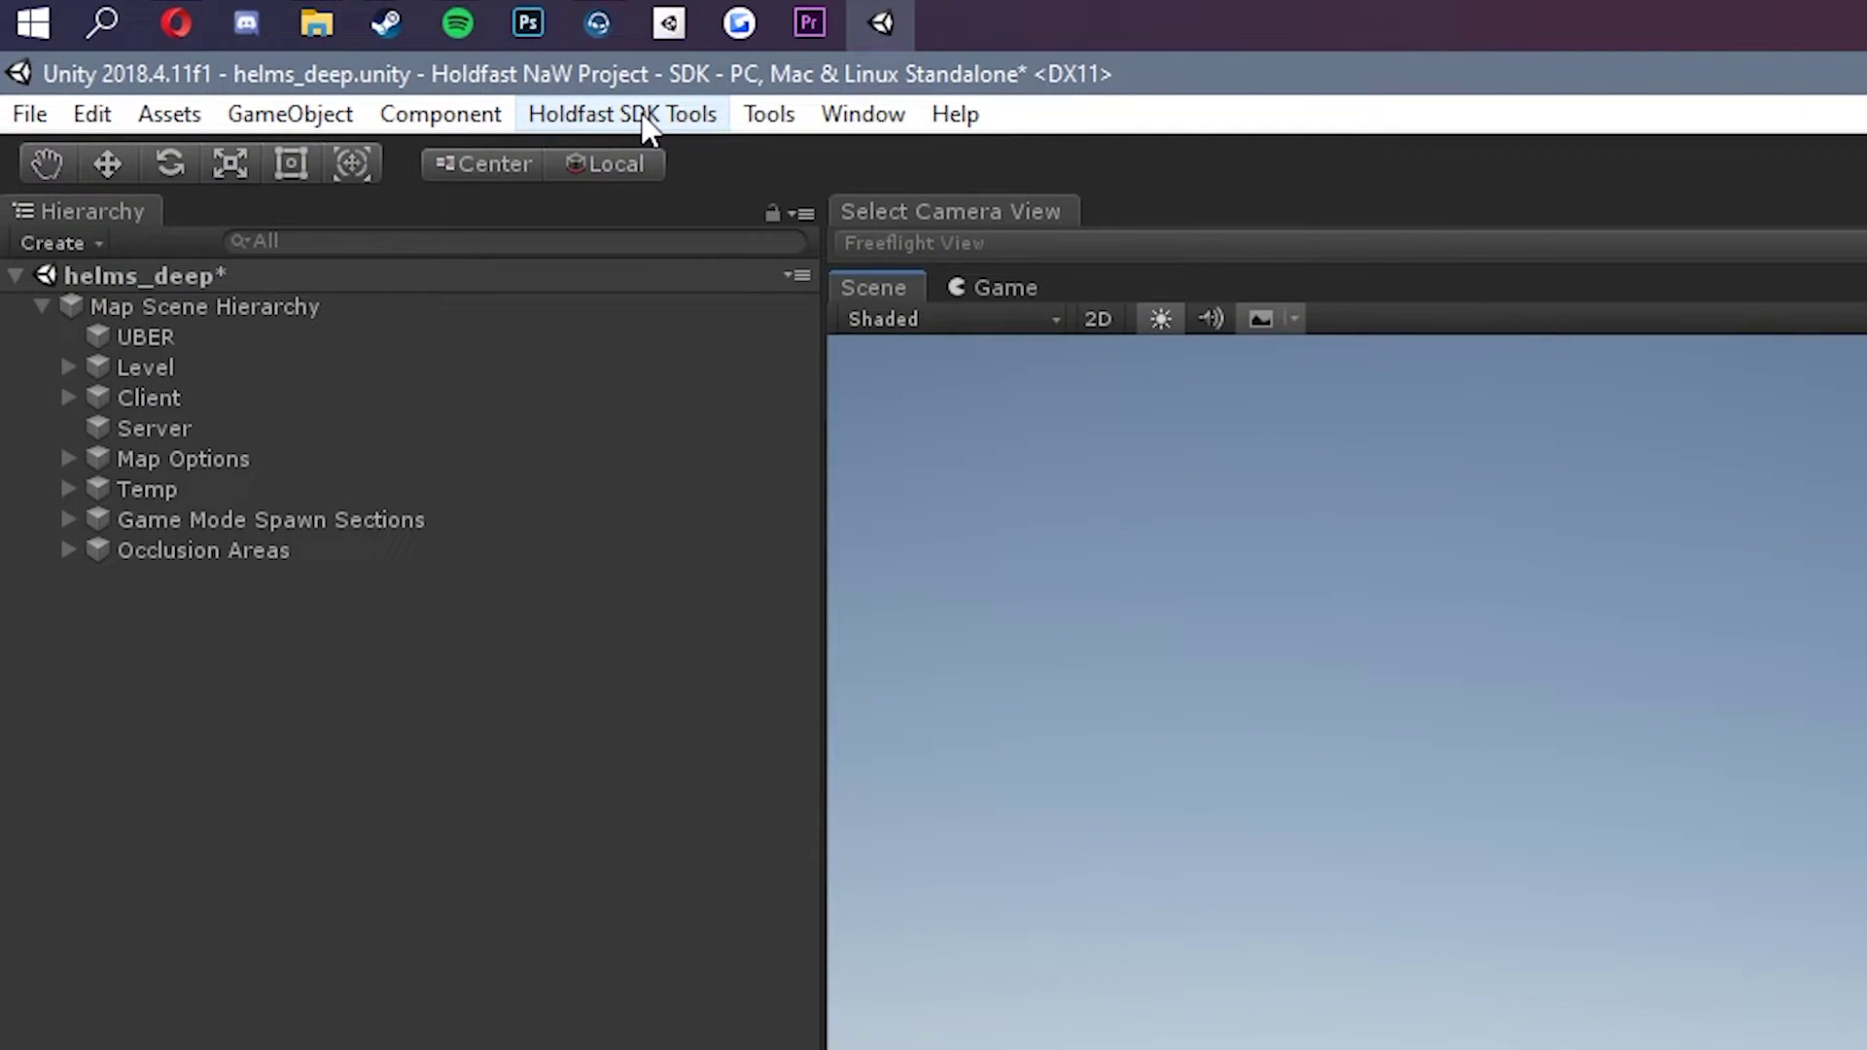
{"action": "left_click", "coordinate": [246, 45]}
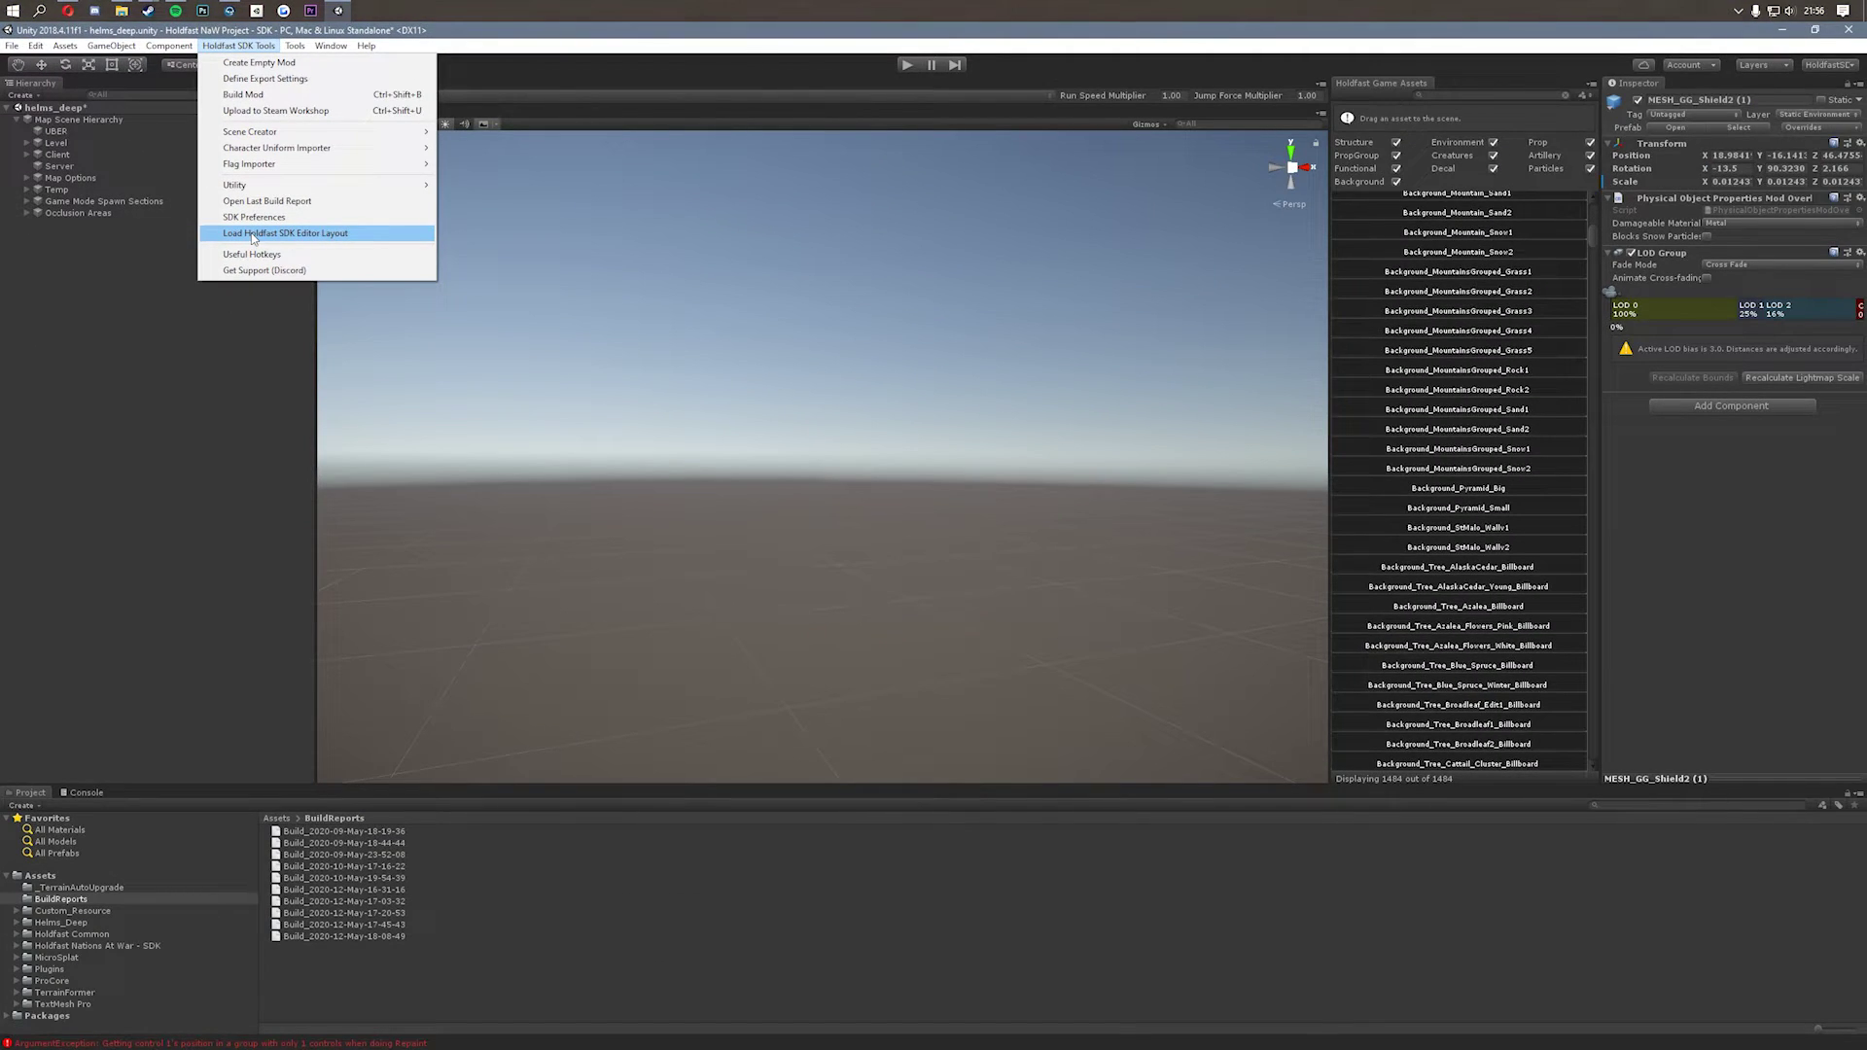
{"action": "left_click", "coordinate": [253, 233]}
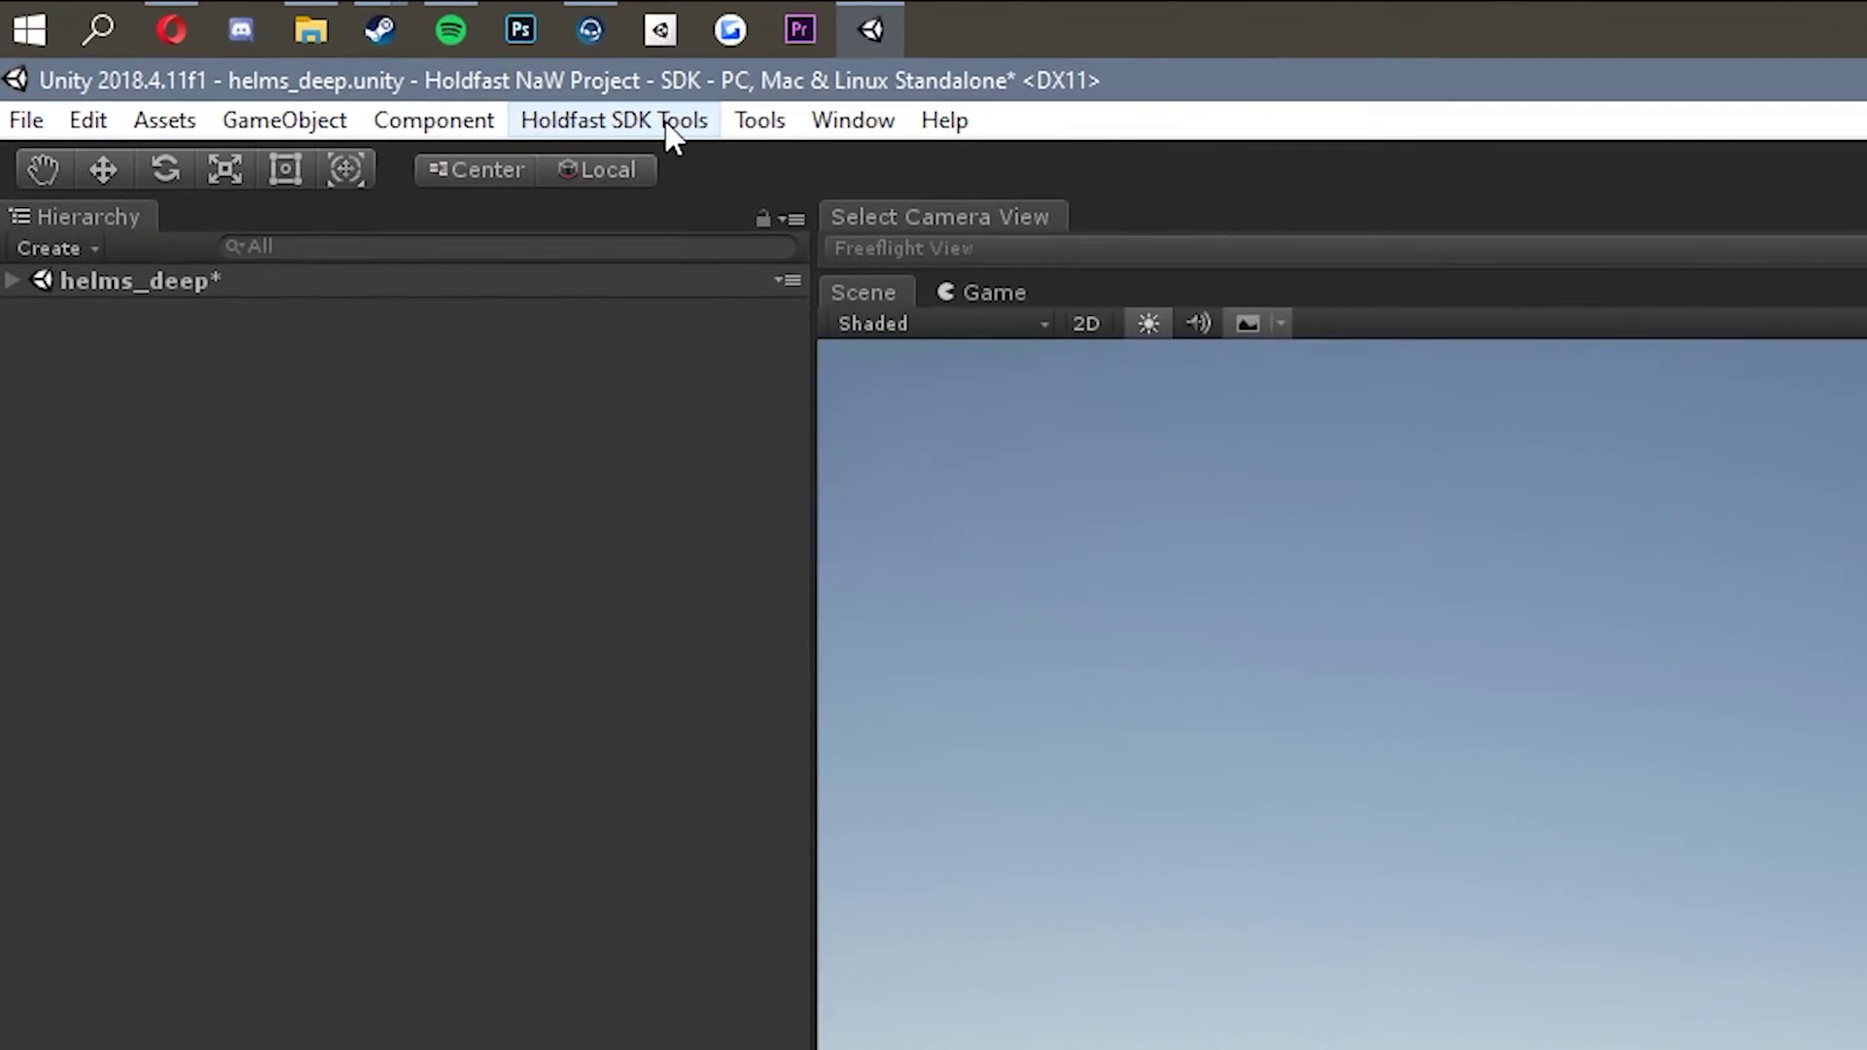
Step: Create an empty mod named 'mymodmap' via Holdfast SDK Tools > Create Empty Mod
{"action": "left_click", "coordinate": [259, 49]}
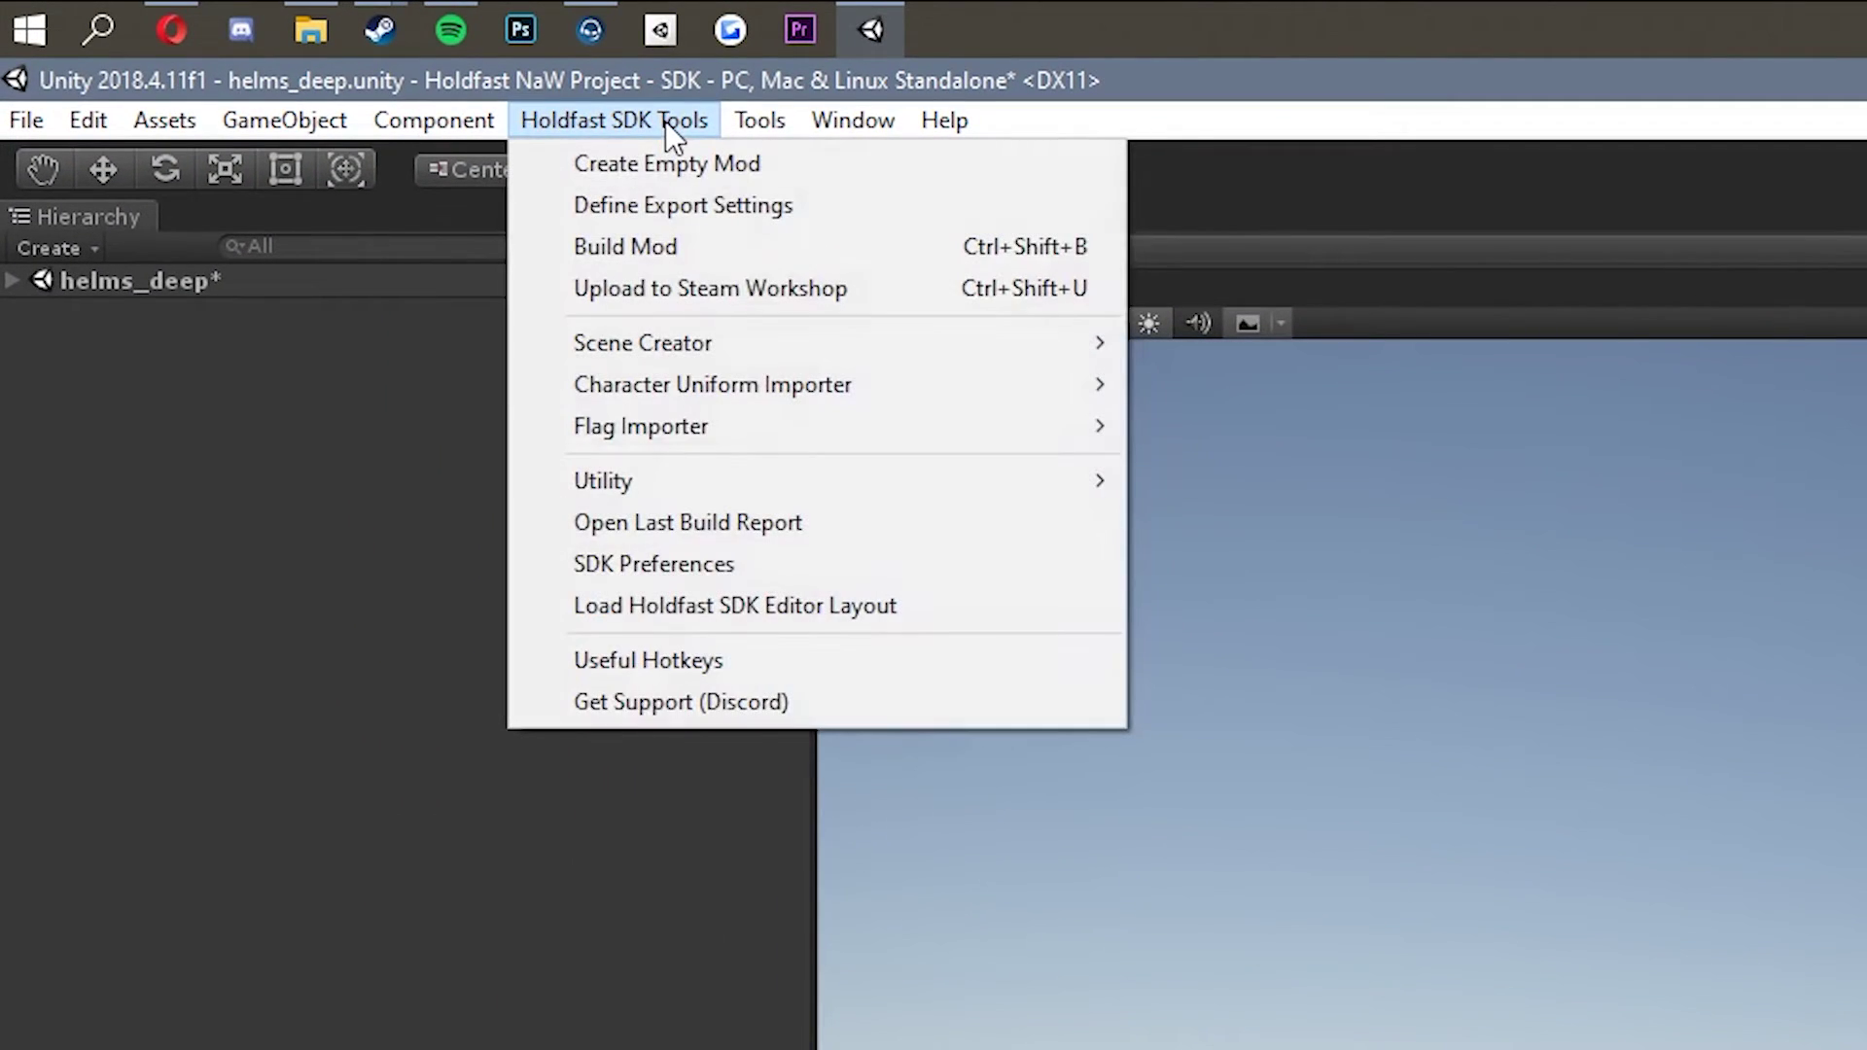
{"action": "left_click", "coordinate": [623, 169]}
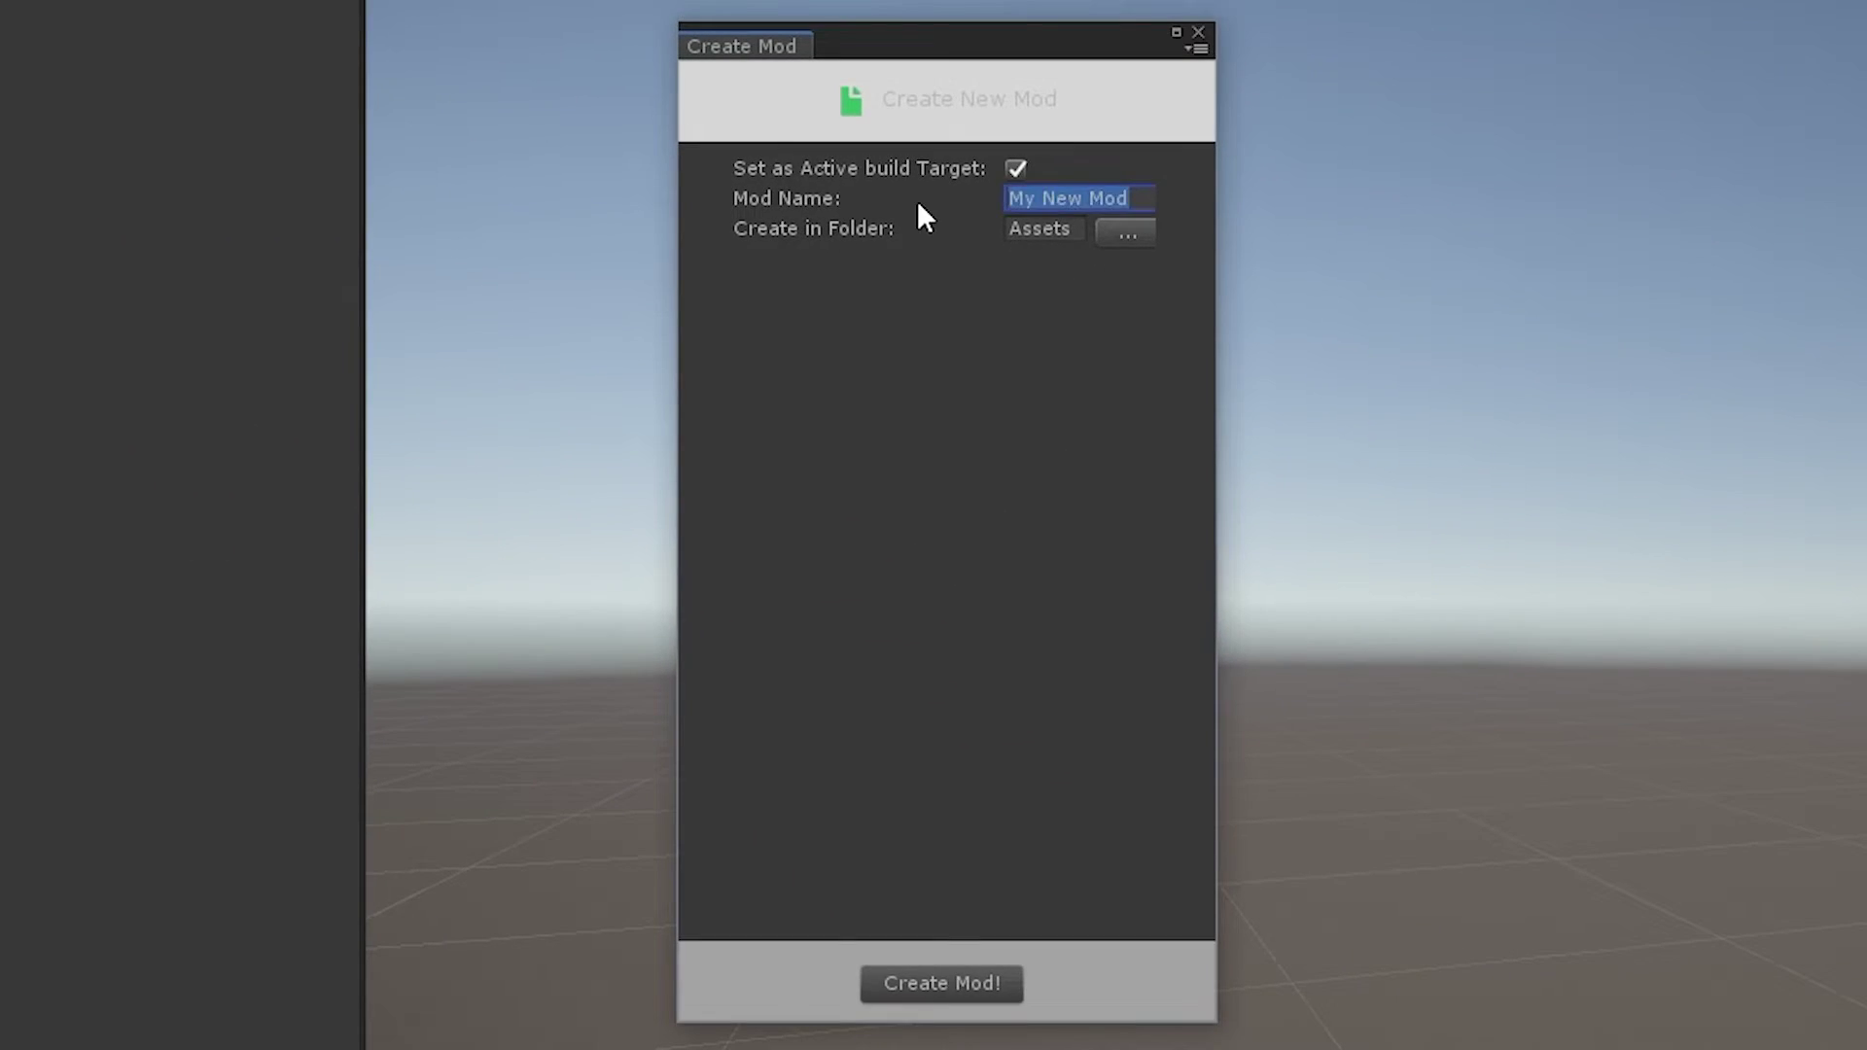
{"action": "type", "text": "mymodmap"}
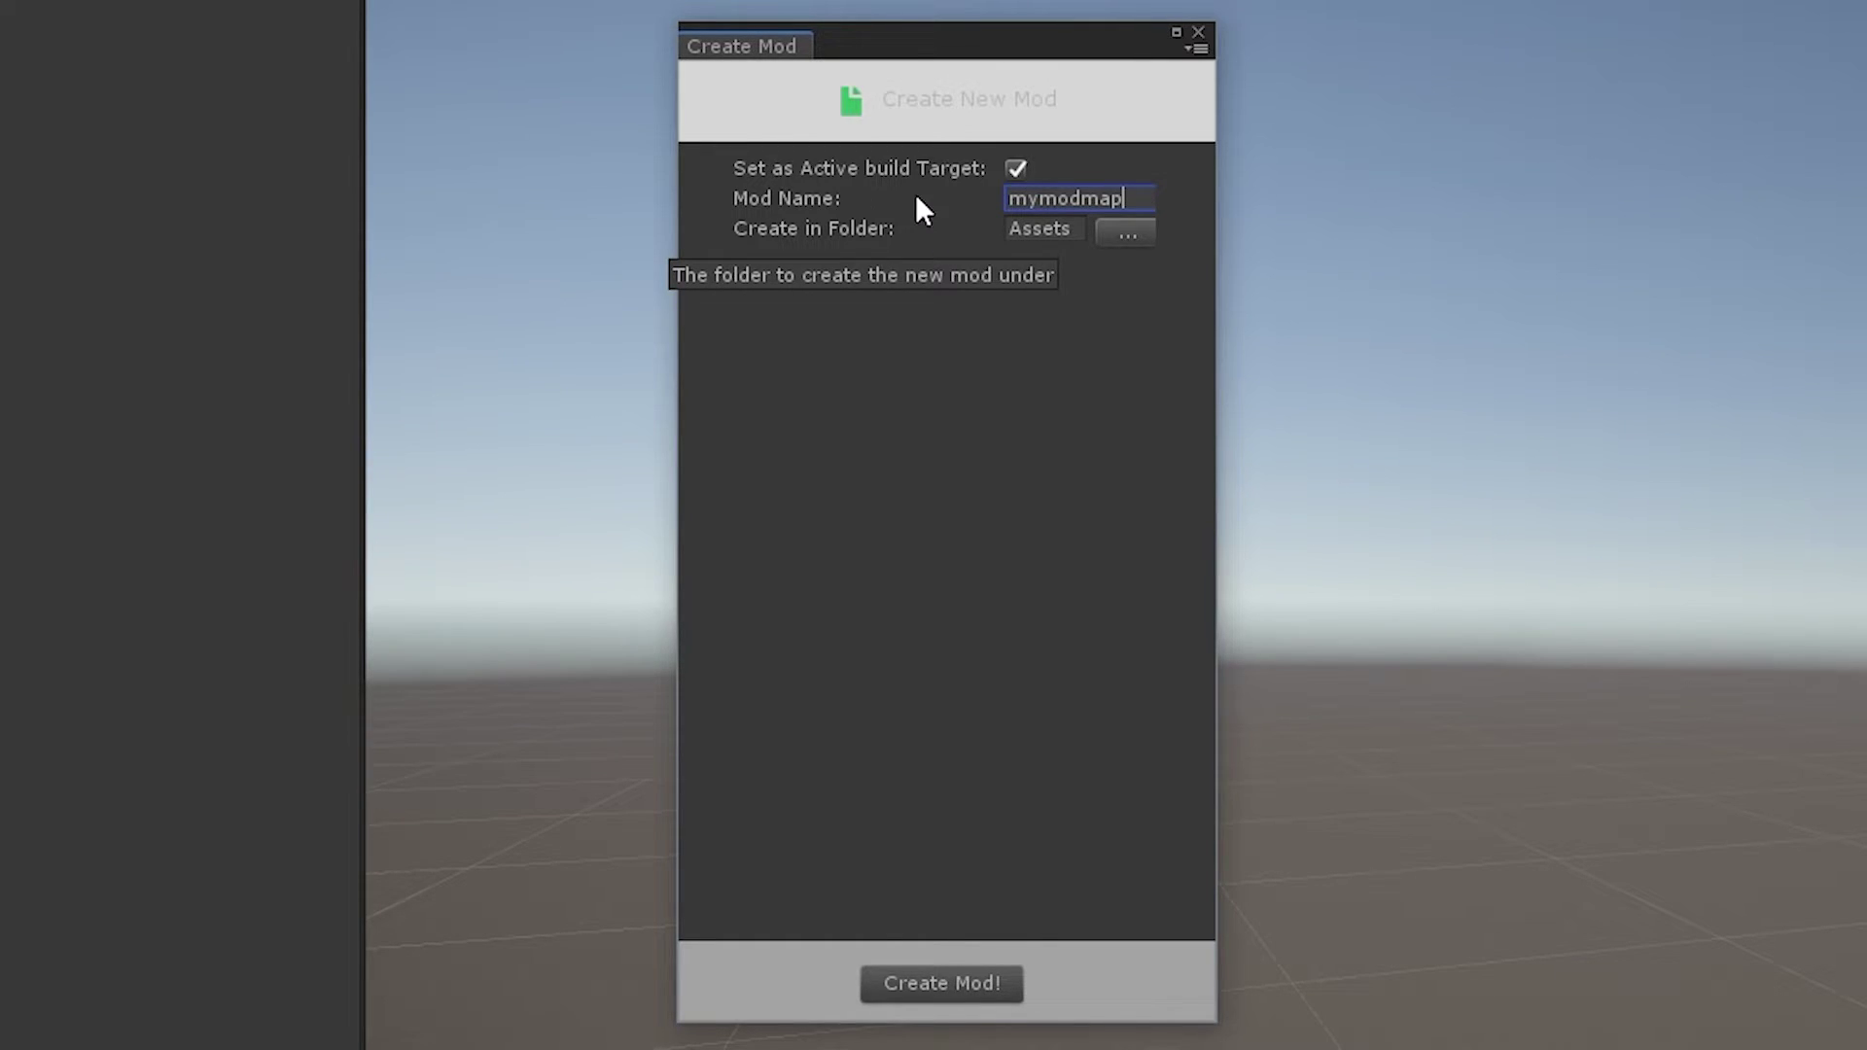
{"action": "left_click", "coordinate": [954, 989]}
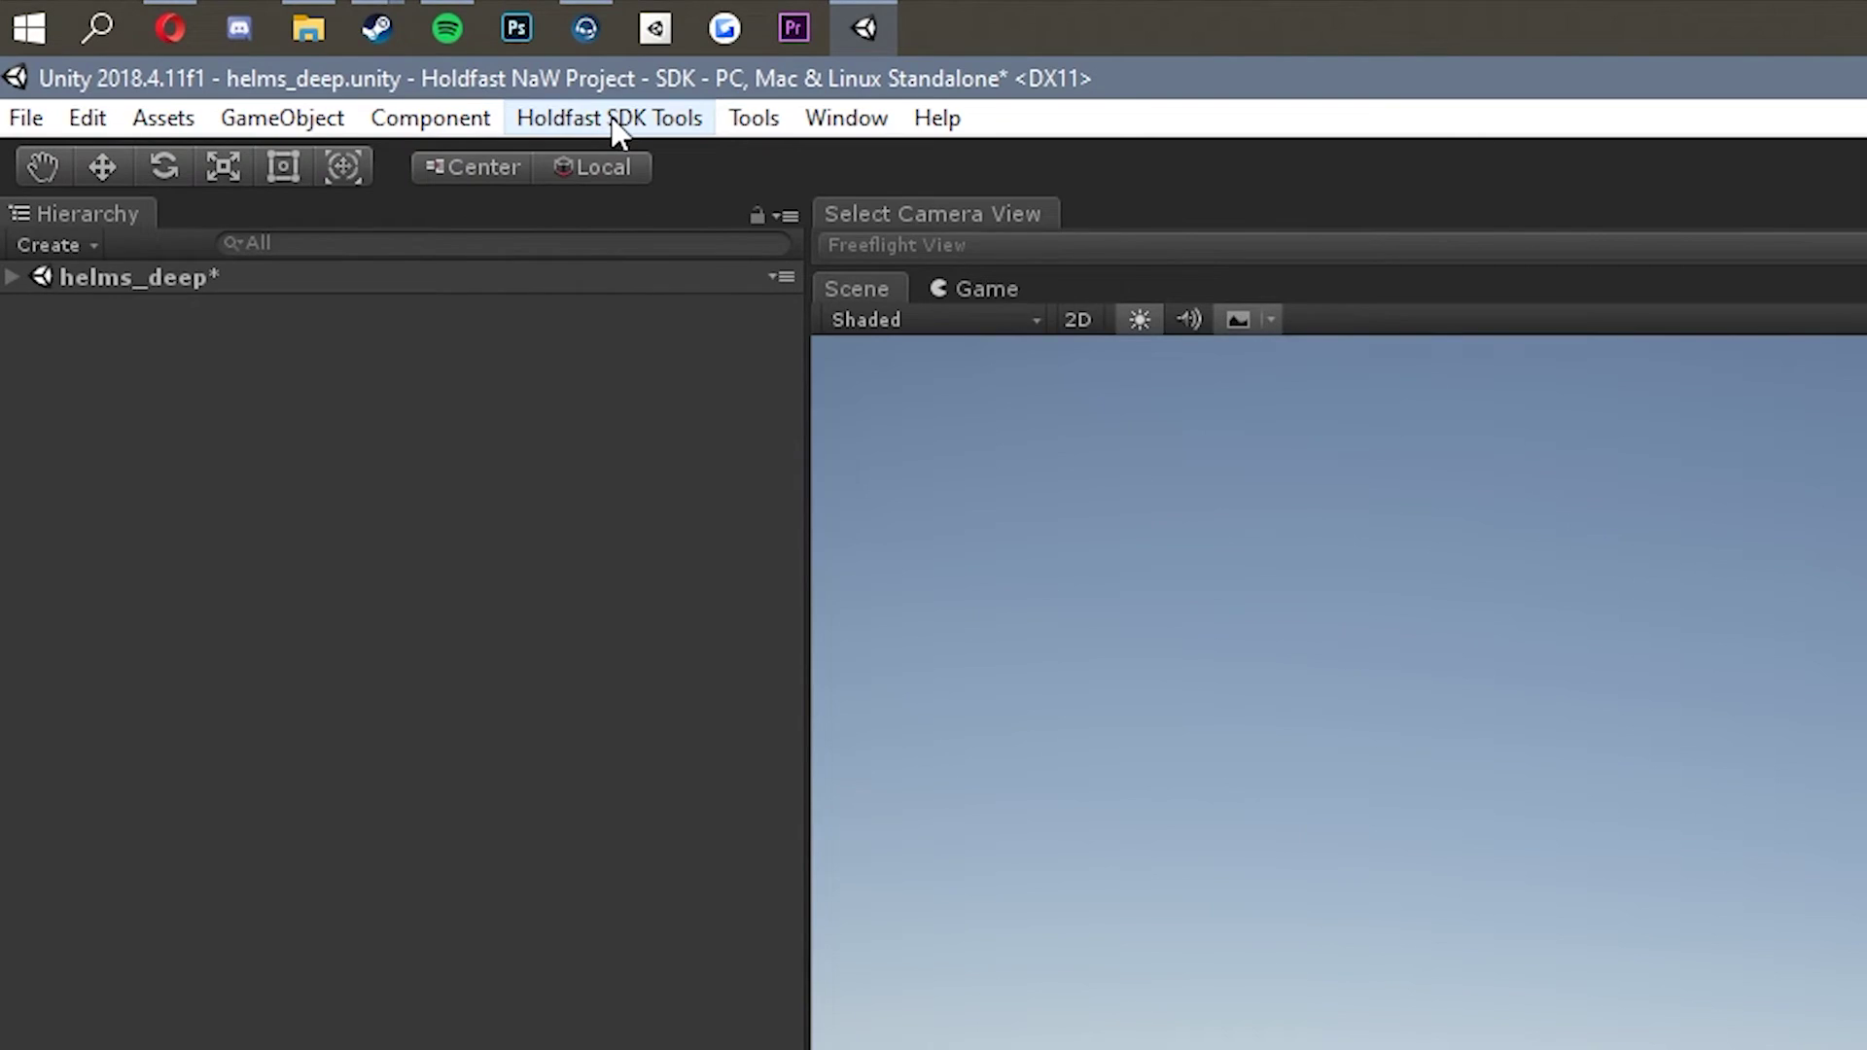
Step: Configure a Land Scene in Scene Creator: target mod mymodmap, scene name 'mymodmap', Create Empty Scene off
{"action": "left_click", "coordinate": [239, 44]}
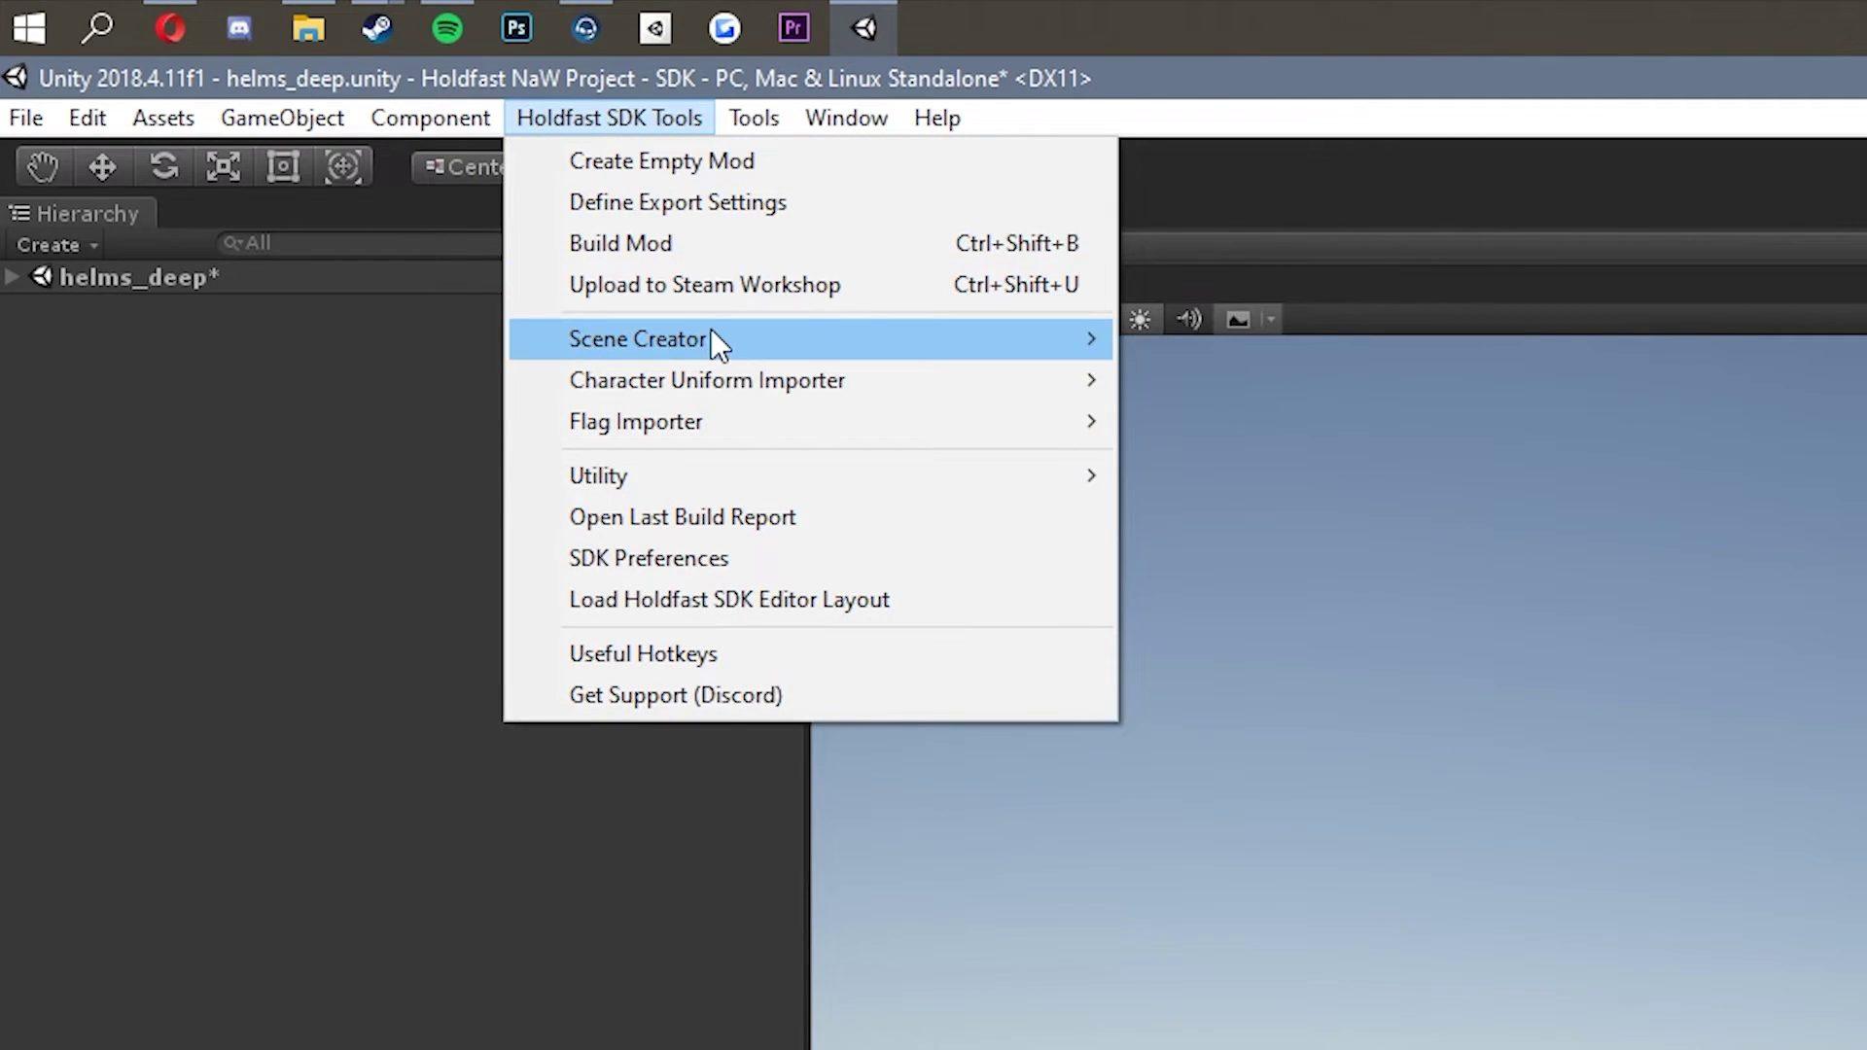
{"action": "mouse_move", "coordinate": [728, 332]}
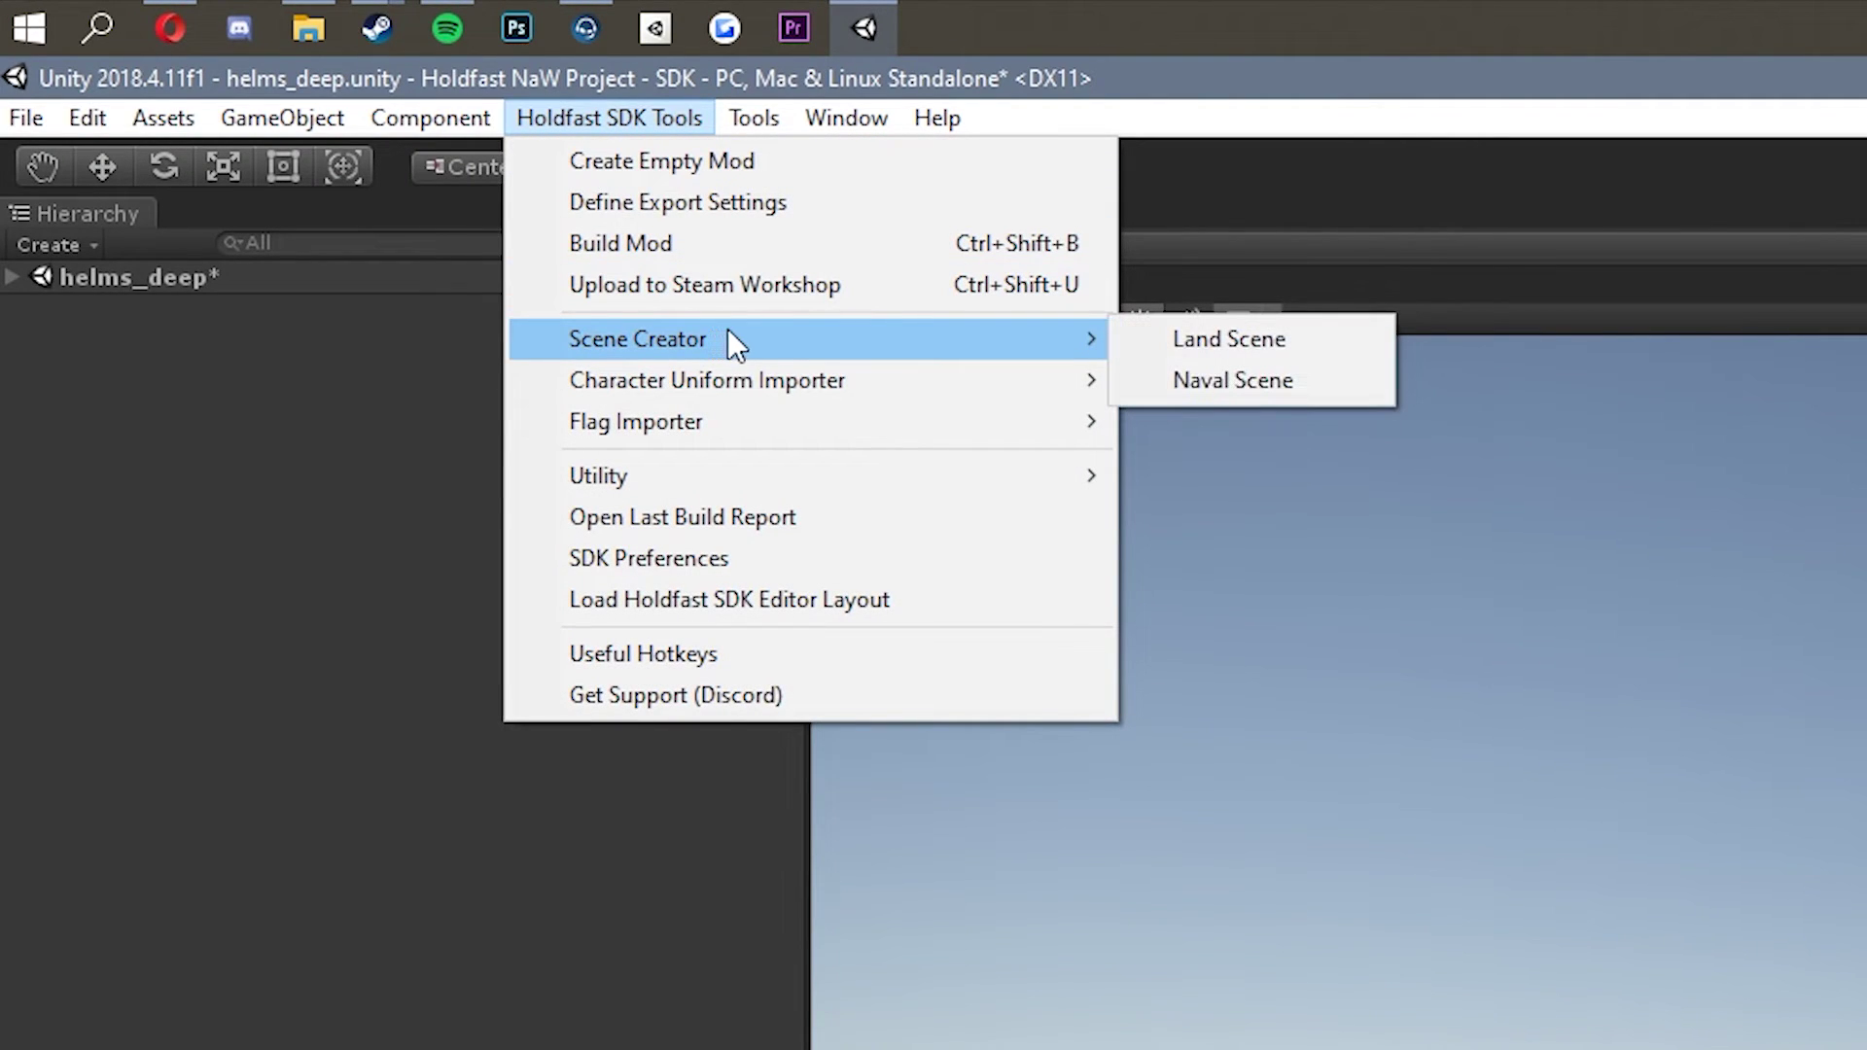
{"action": "left_click", "coordinate": [1166, 342]}
{"action": "left_click", "coordinate": [667, 733]}
{"action": "key", "text": "BackSpace"}
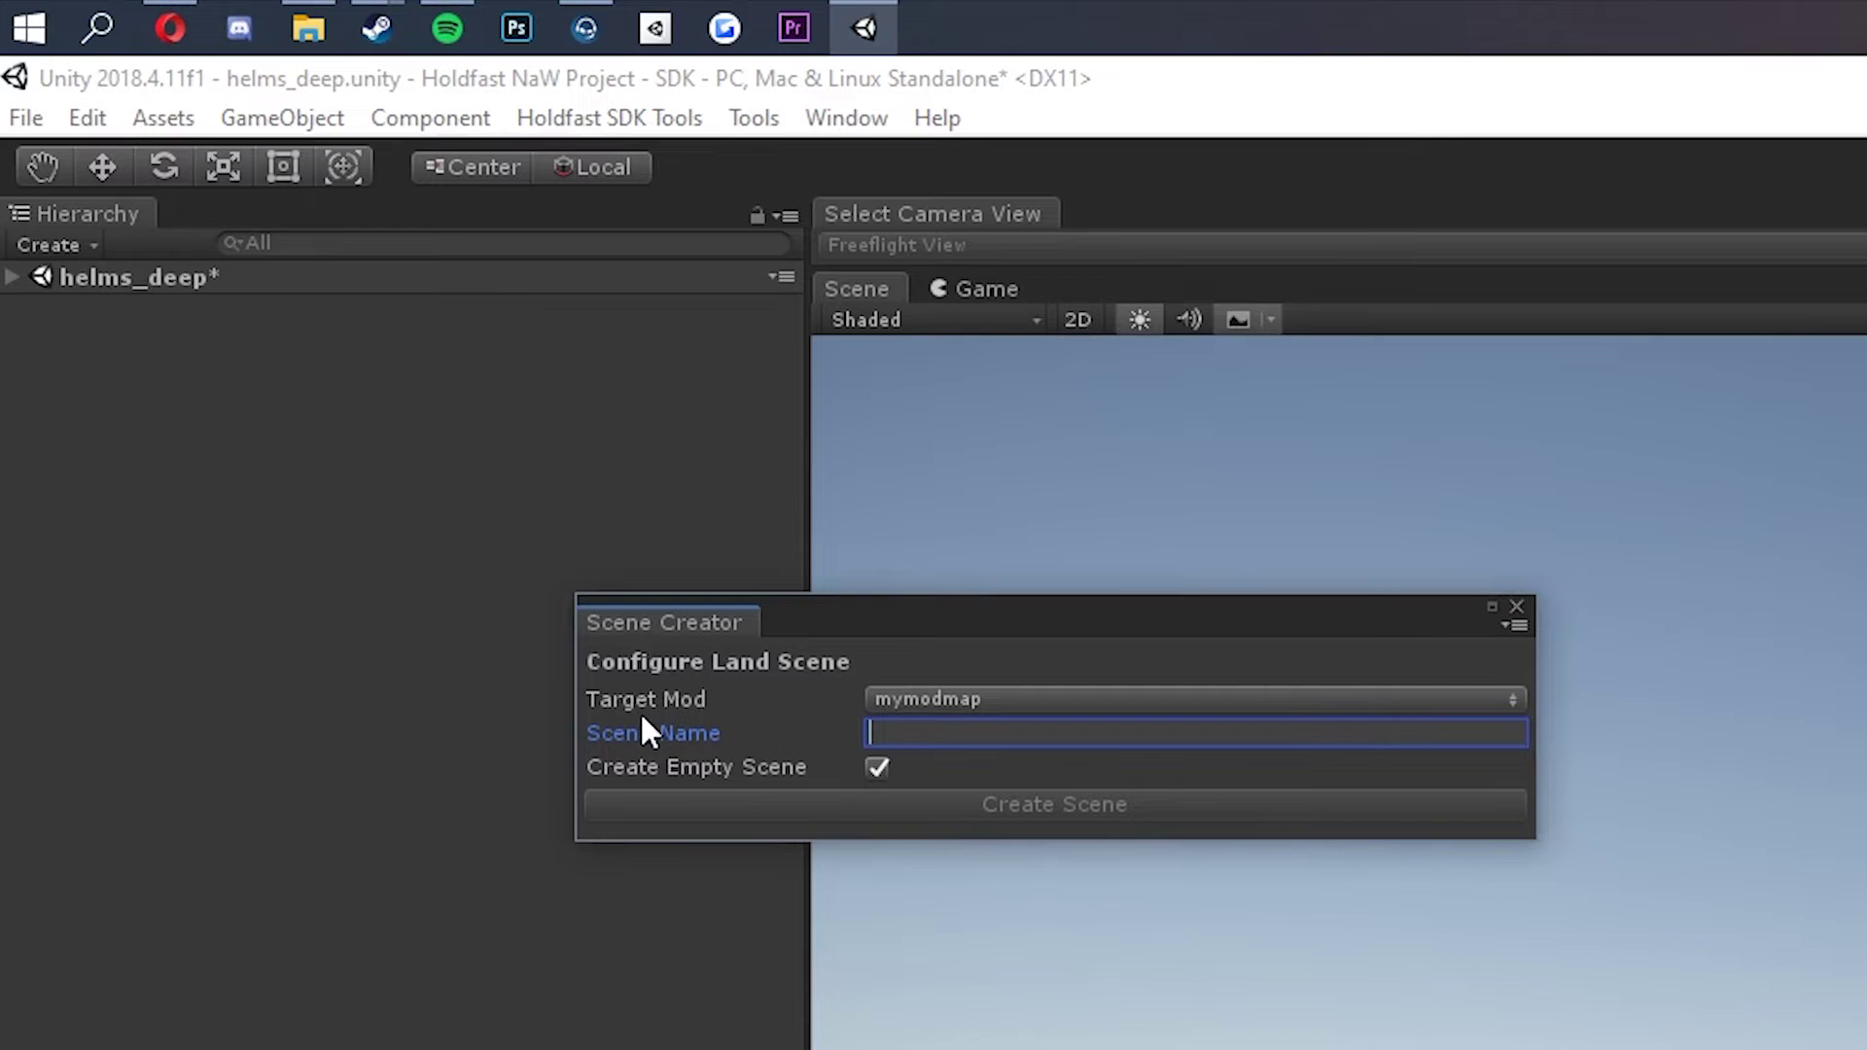
{"action": "left_click", "coordinate": [894, 700]}
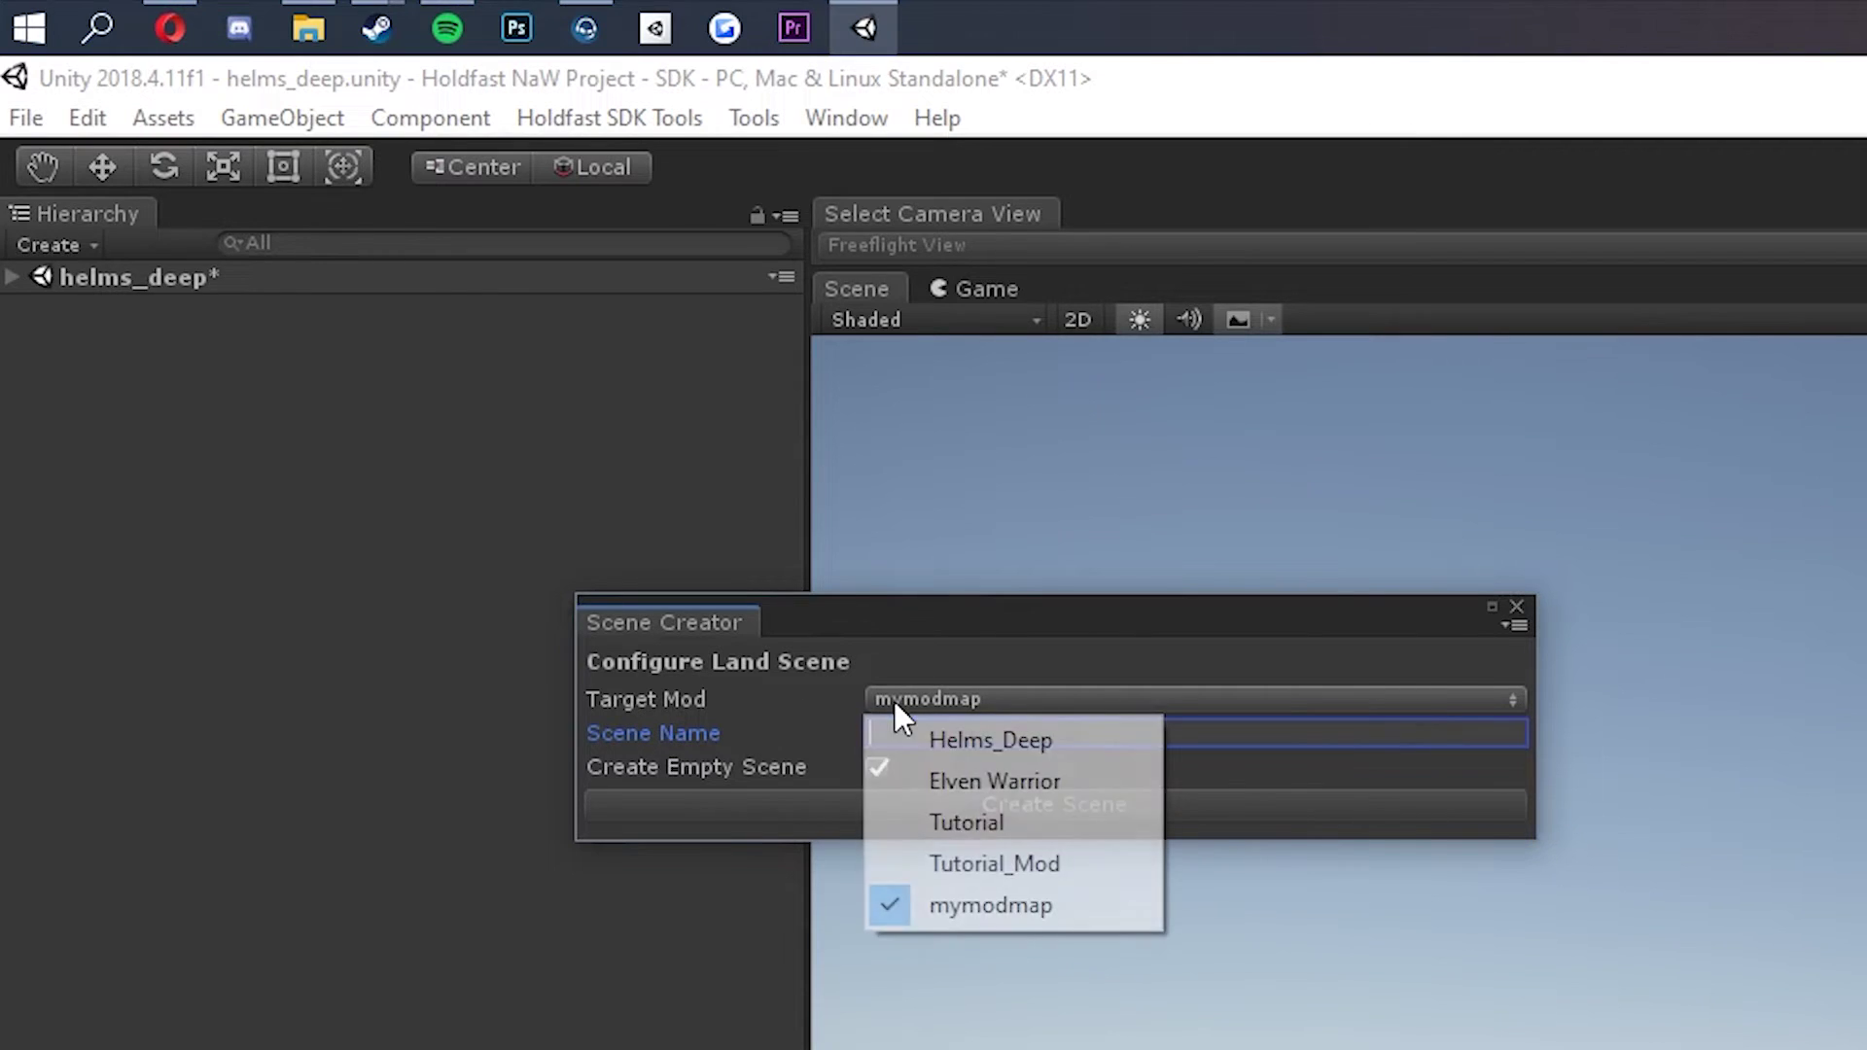
{"action": "left_click", "coordinate": [1007, 909]}
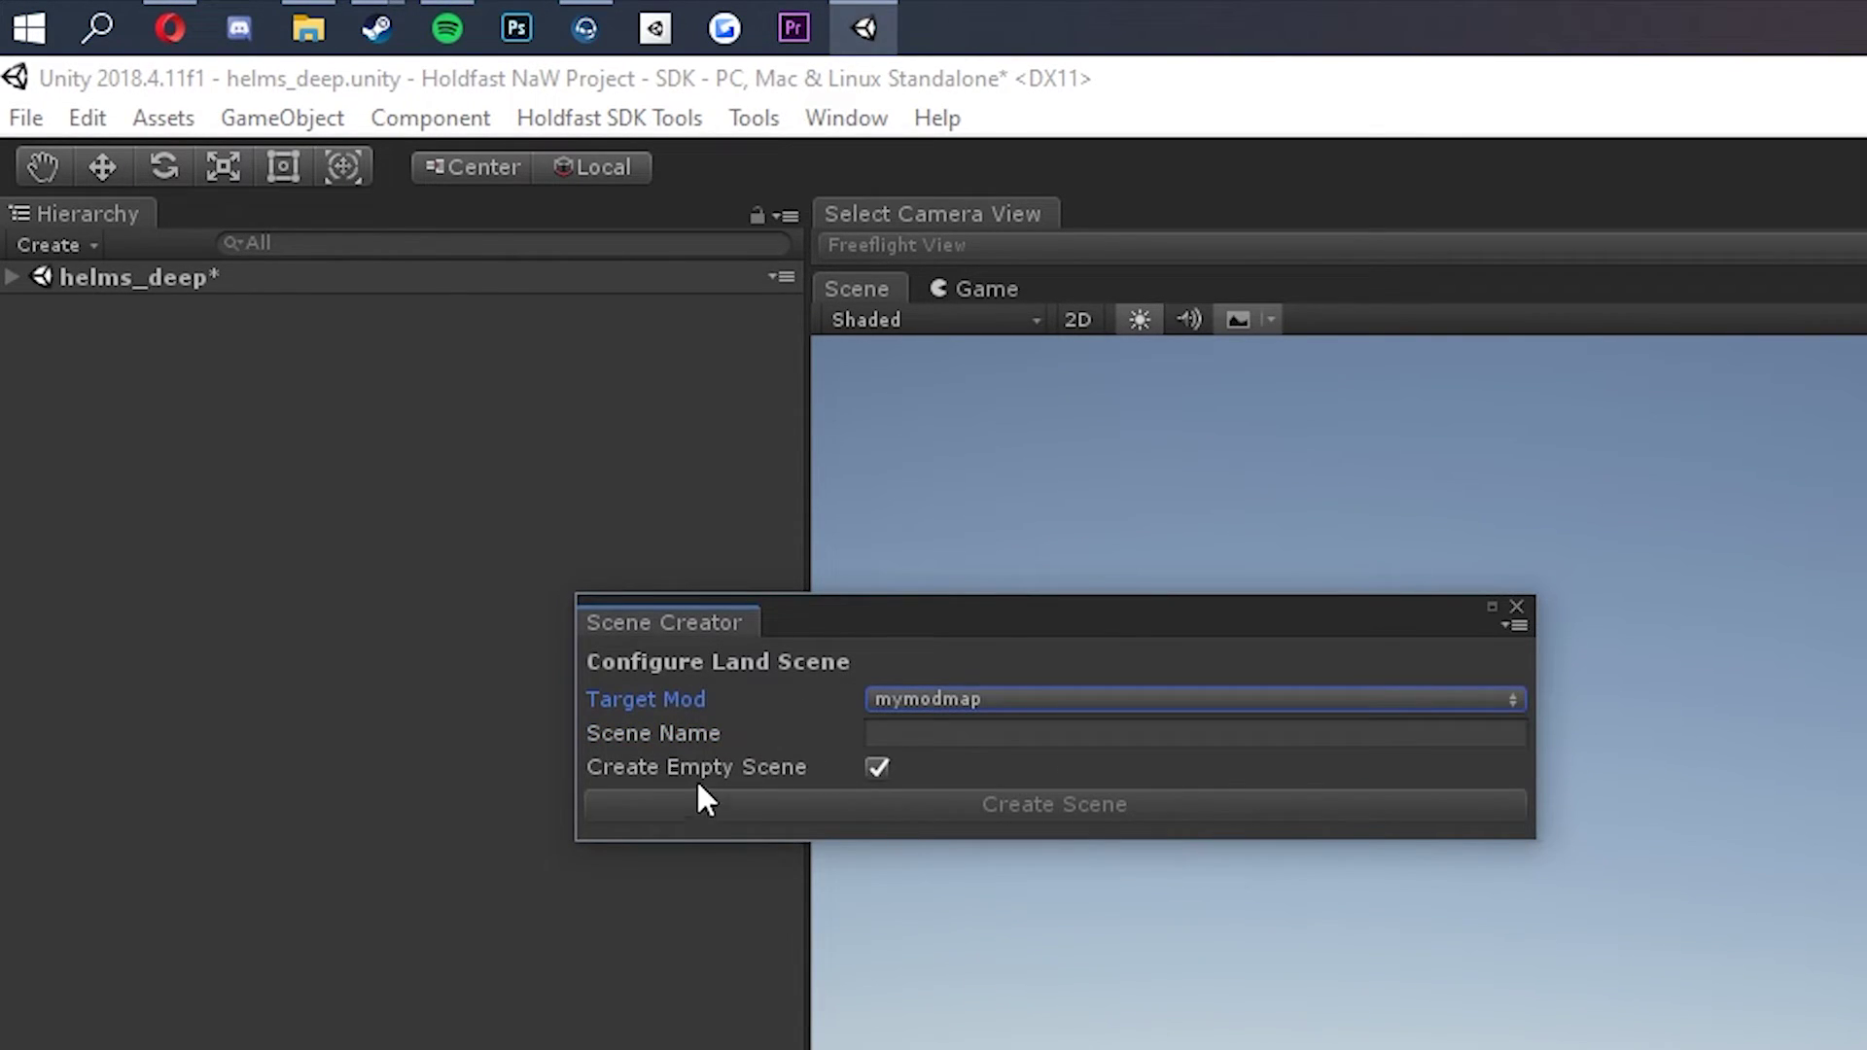
{"action": "left_click", "coordinate": [916, 736]}
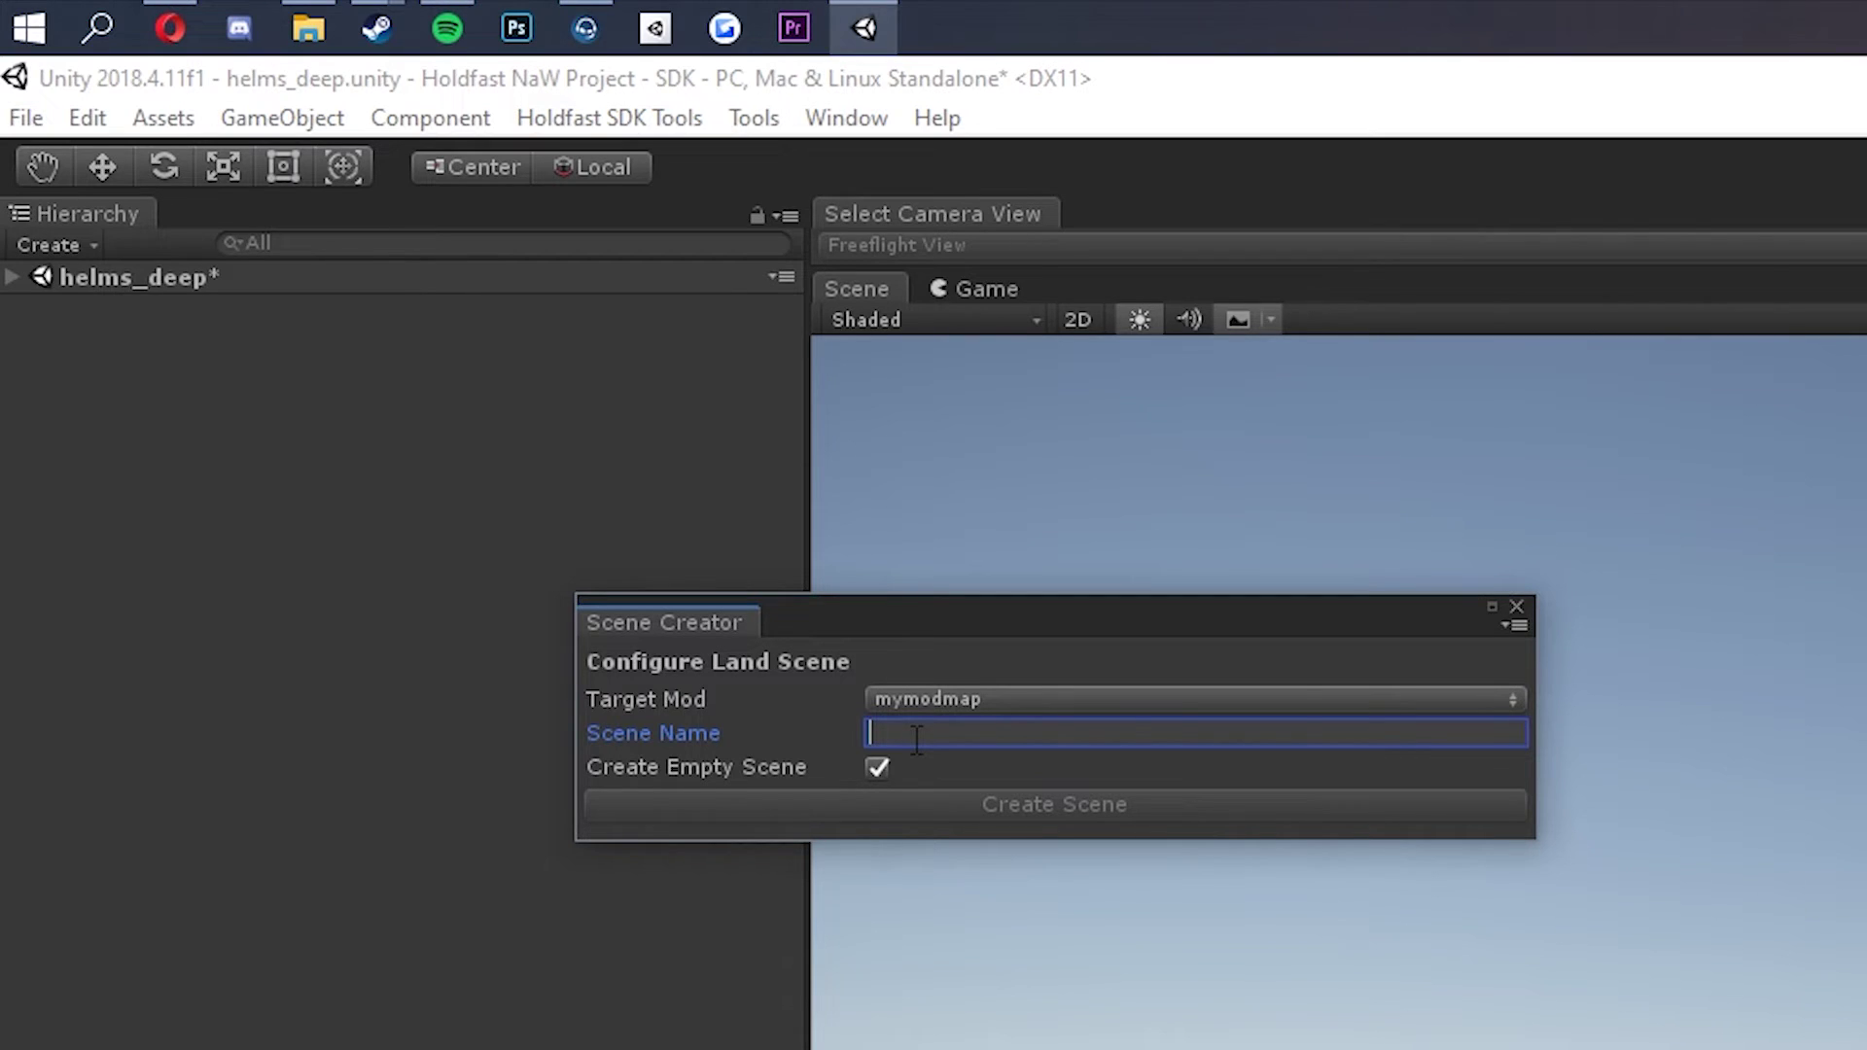
{"action": "type", "text": "mymodmap"}
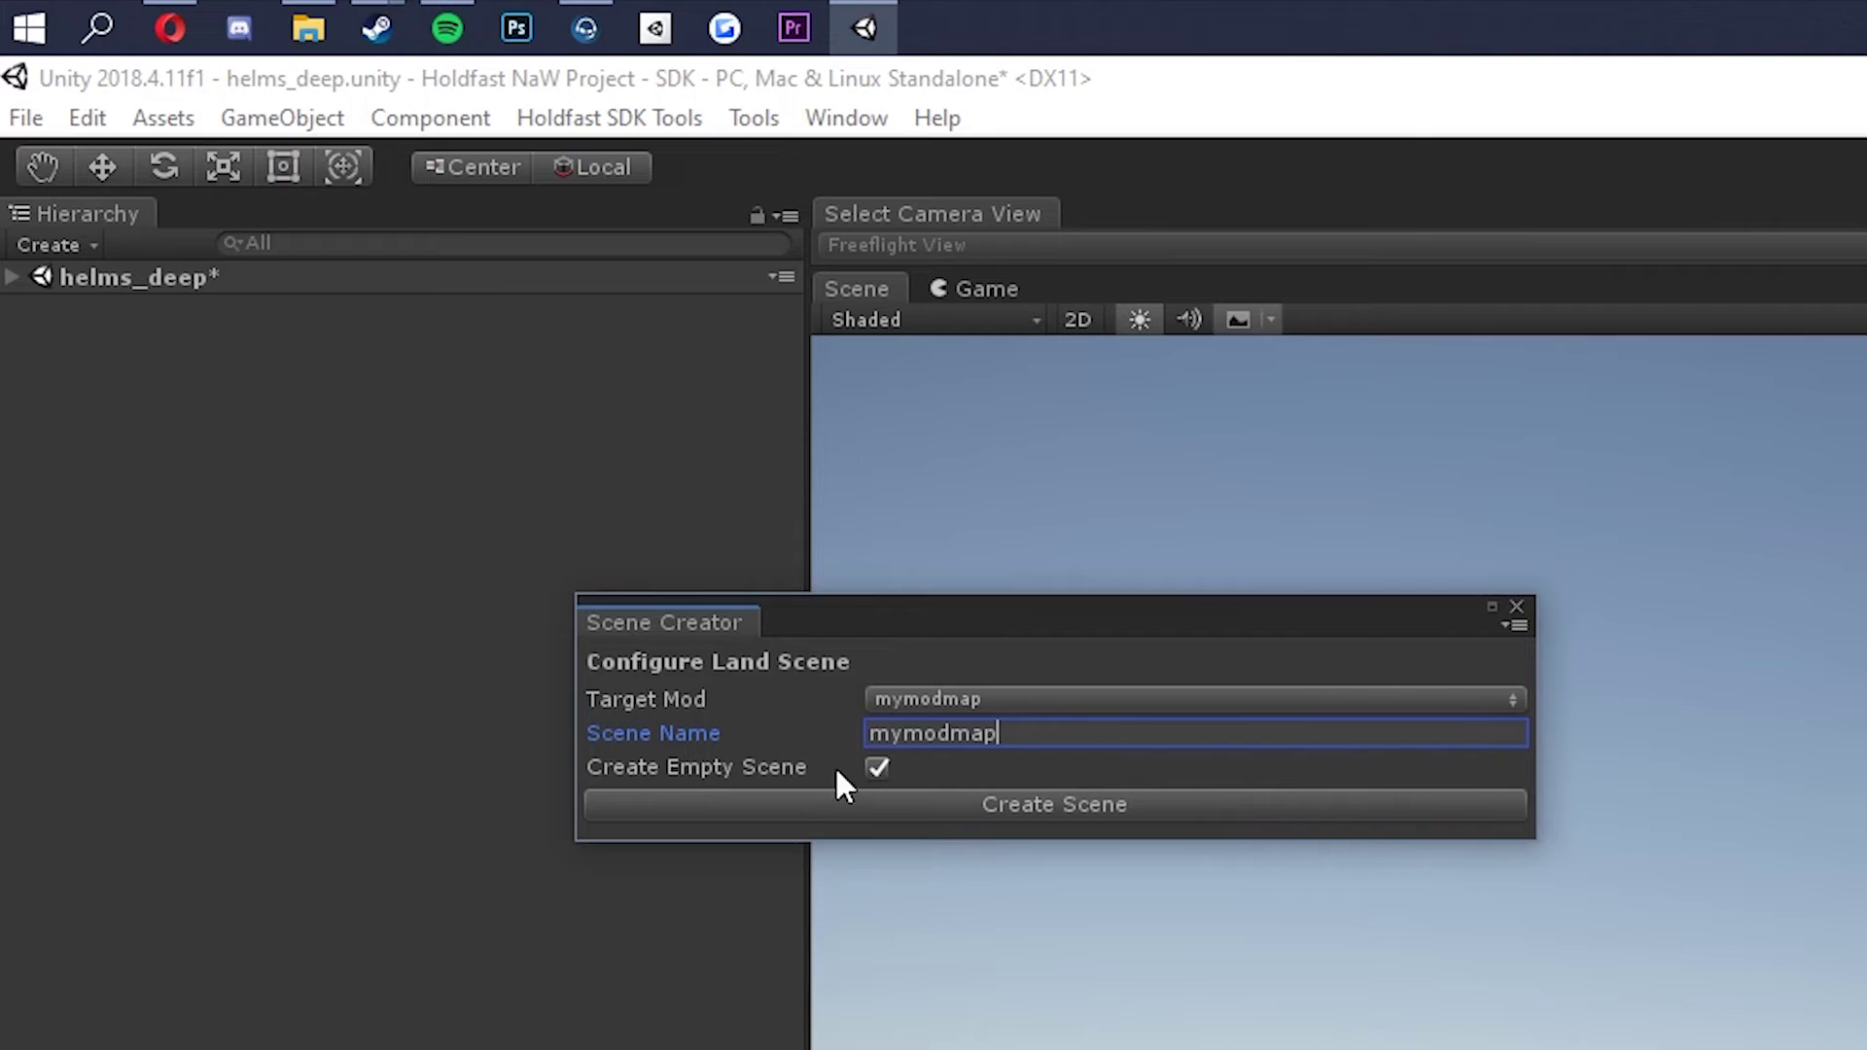
{"action": "left_click", "coordinate": [877, 764]}
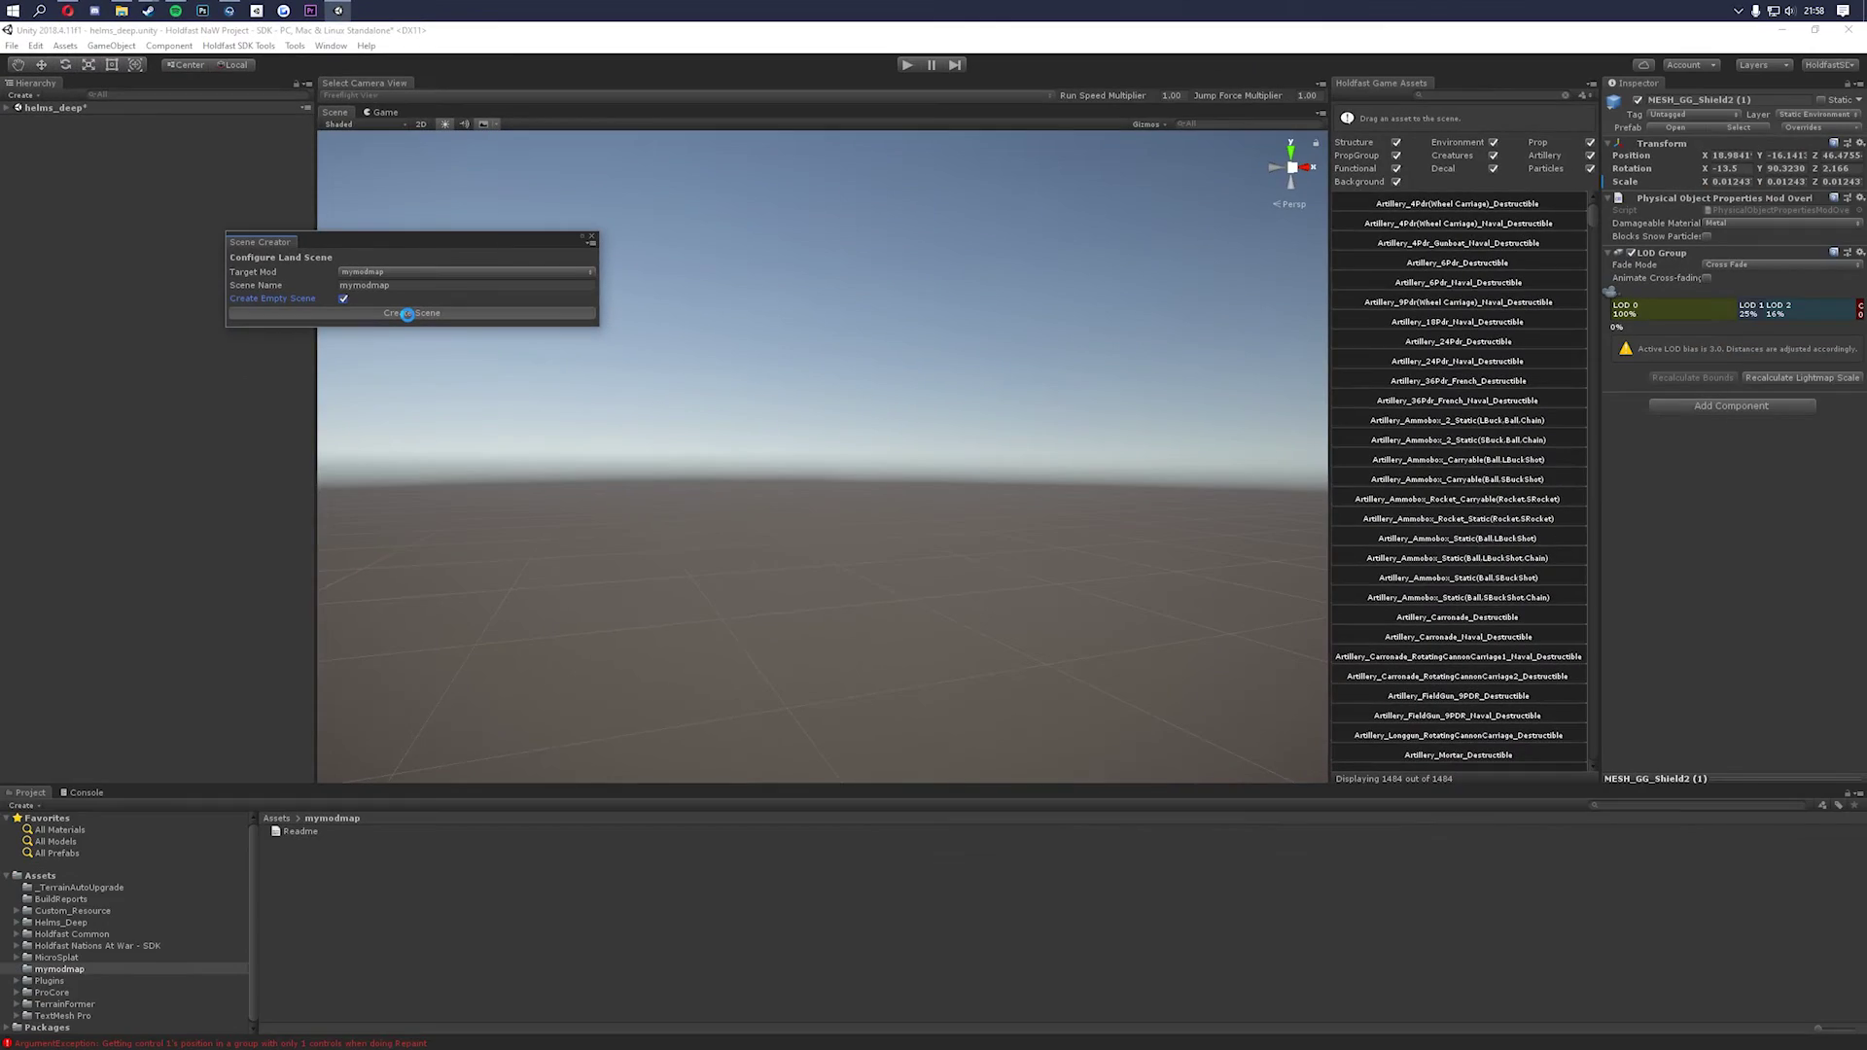
Step: Create the mymodmap scene without saving helms_deep, then fly the camera toward its spawn markers
{"action": "left_click", "coordinate": [1040, 808]}
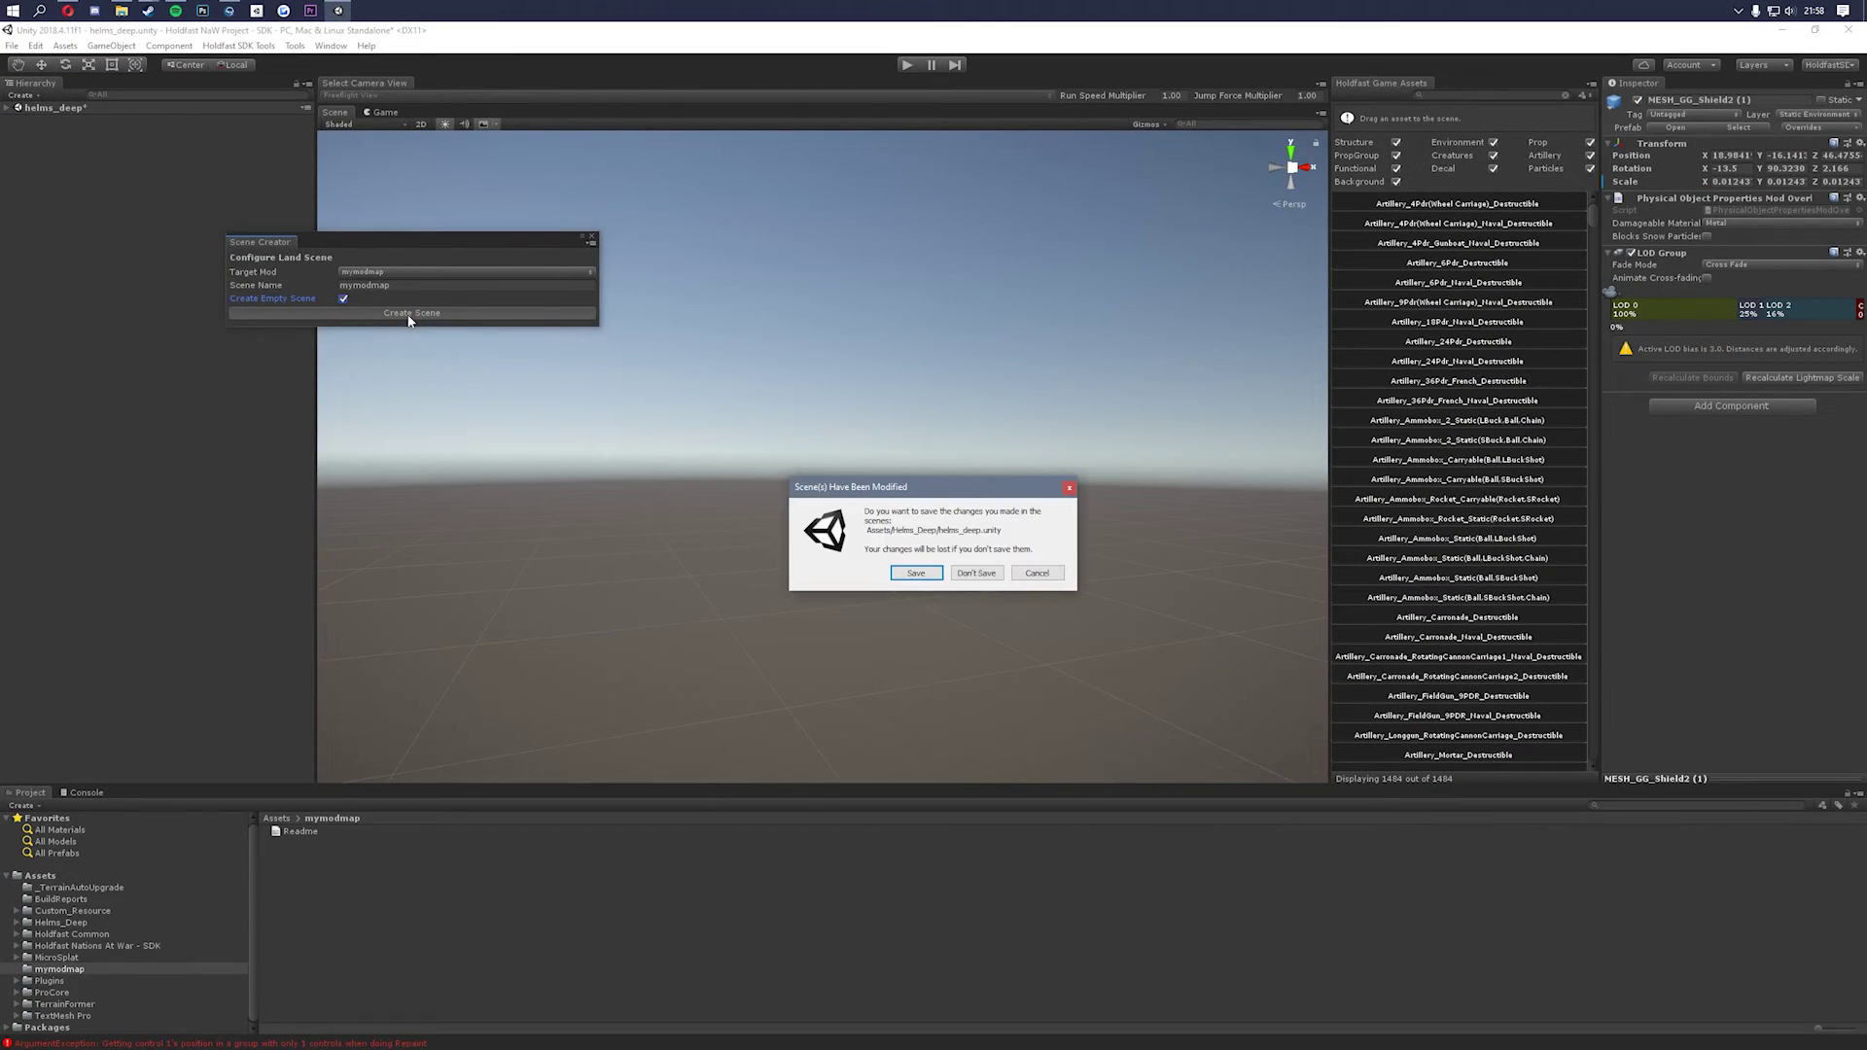
{"action": "left_click", "coordinate": [978, 572]}
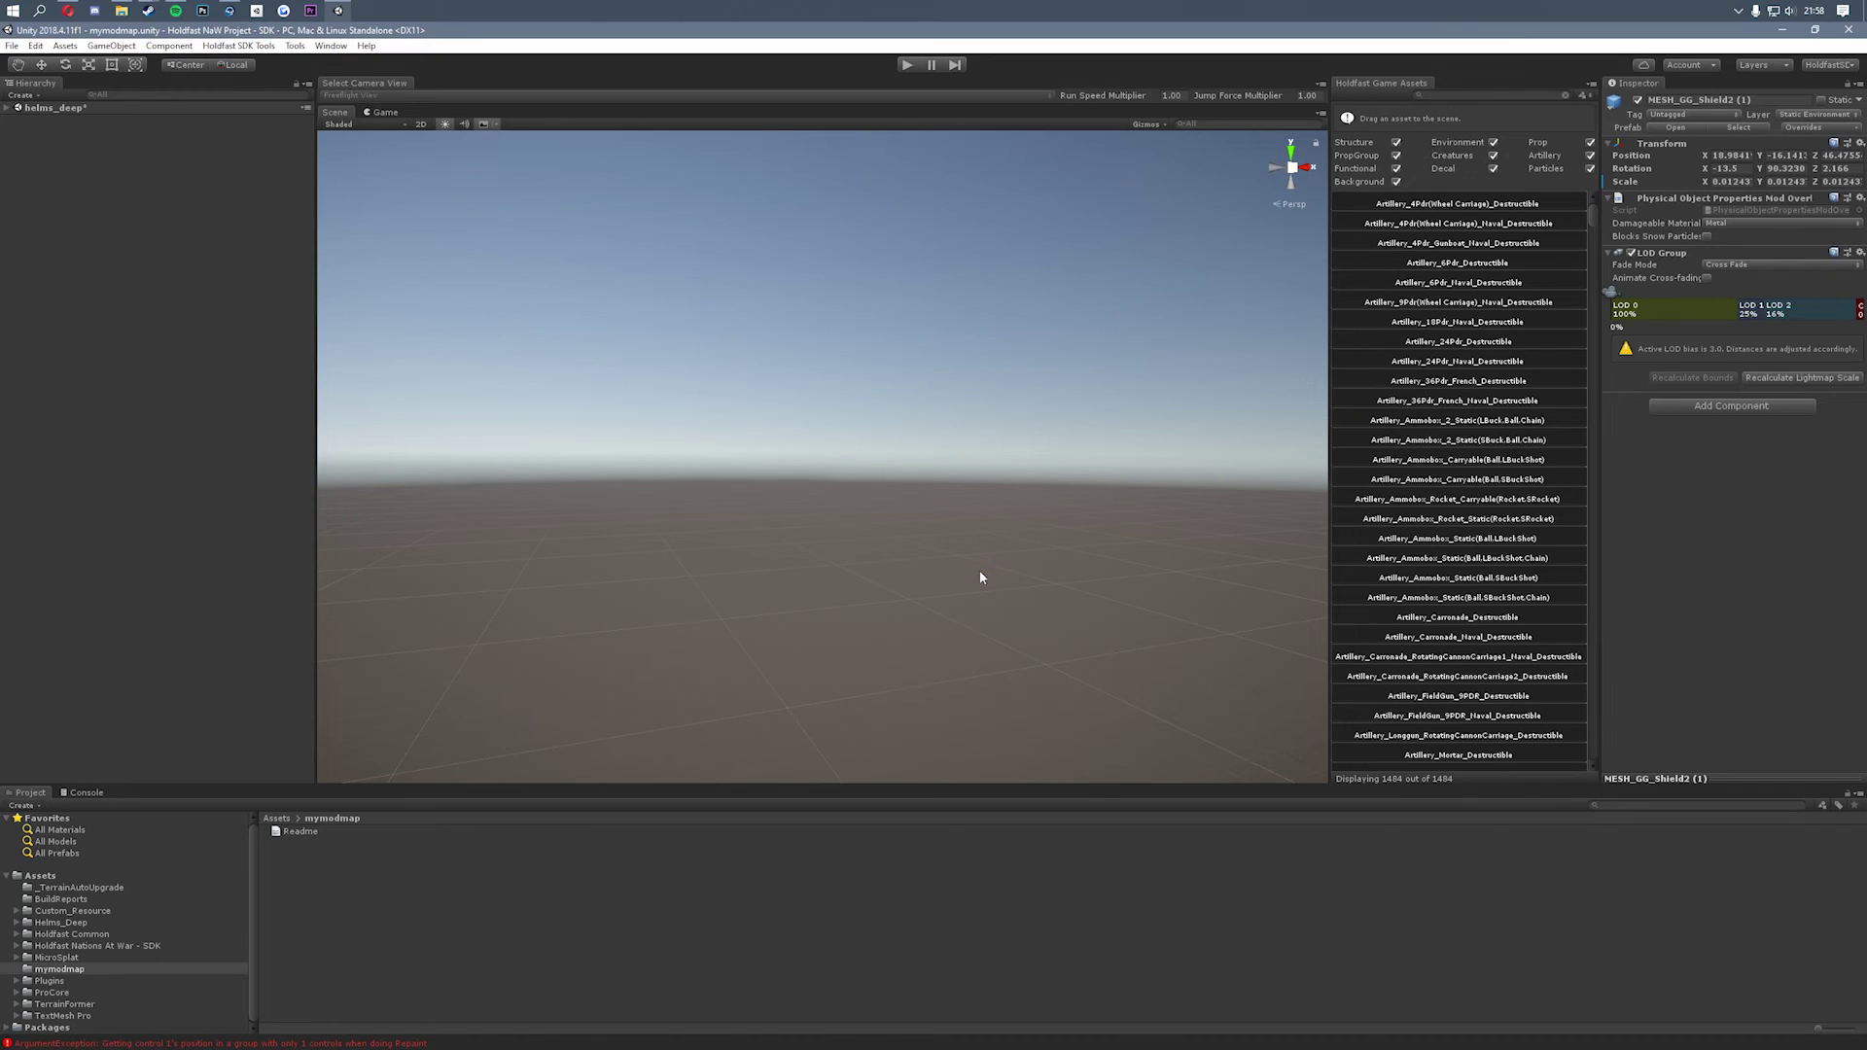
{"action": "right_click_drag", "start_coordinate": [630, 547], "coordinate": [768, 551]}
{"action": "key", "text": "w"}
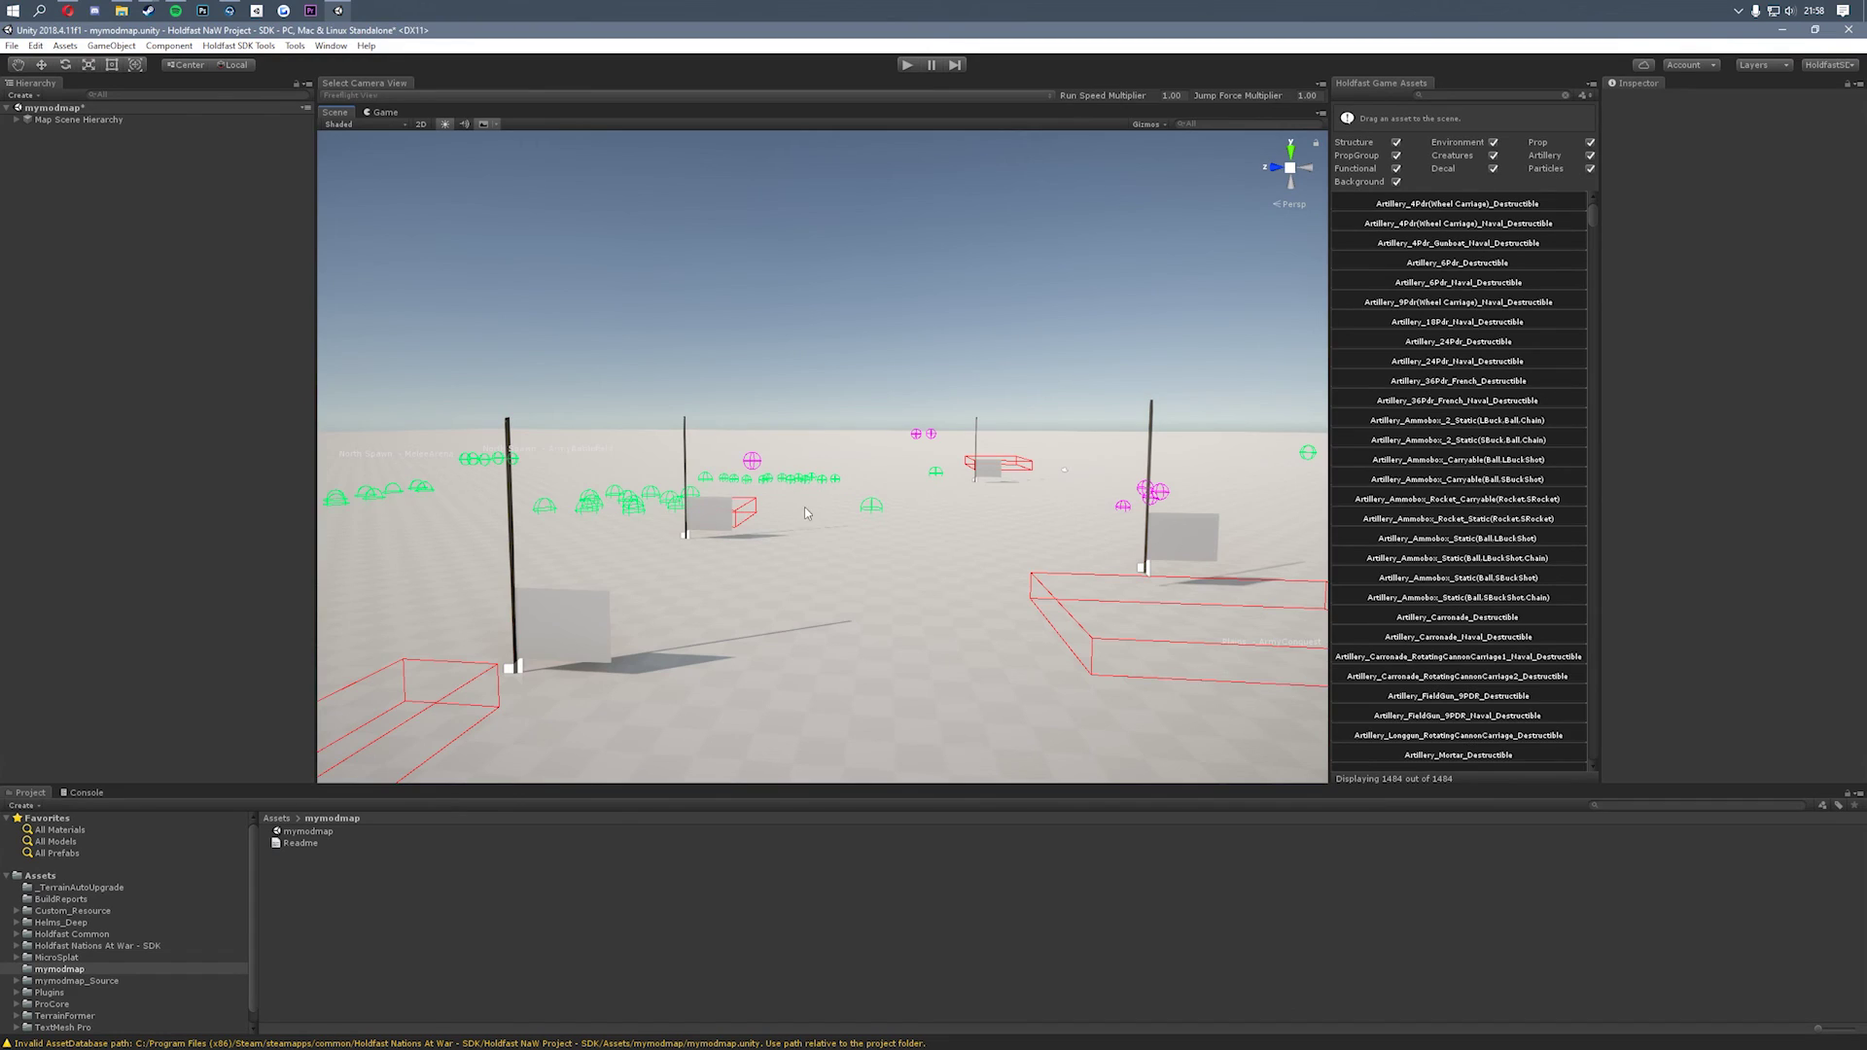